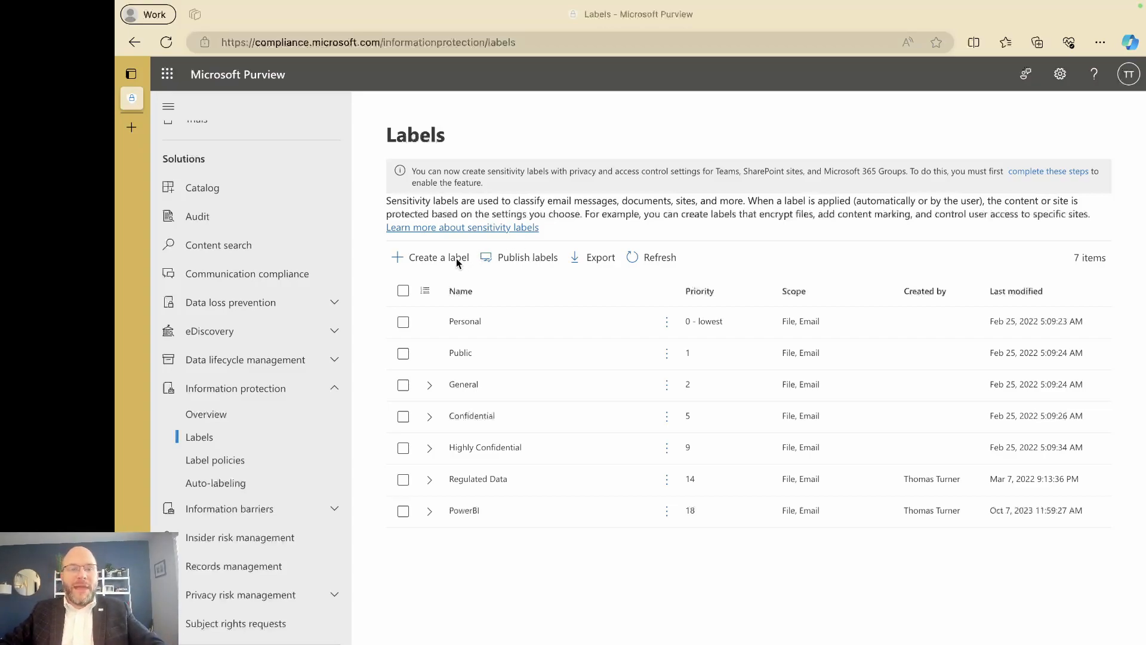
# Start a new sensitivity label and name it Donor Data.
pyautogui.click(424, 257)
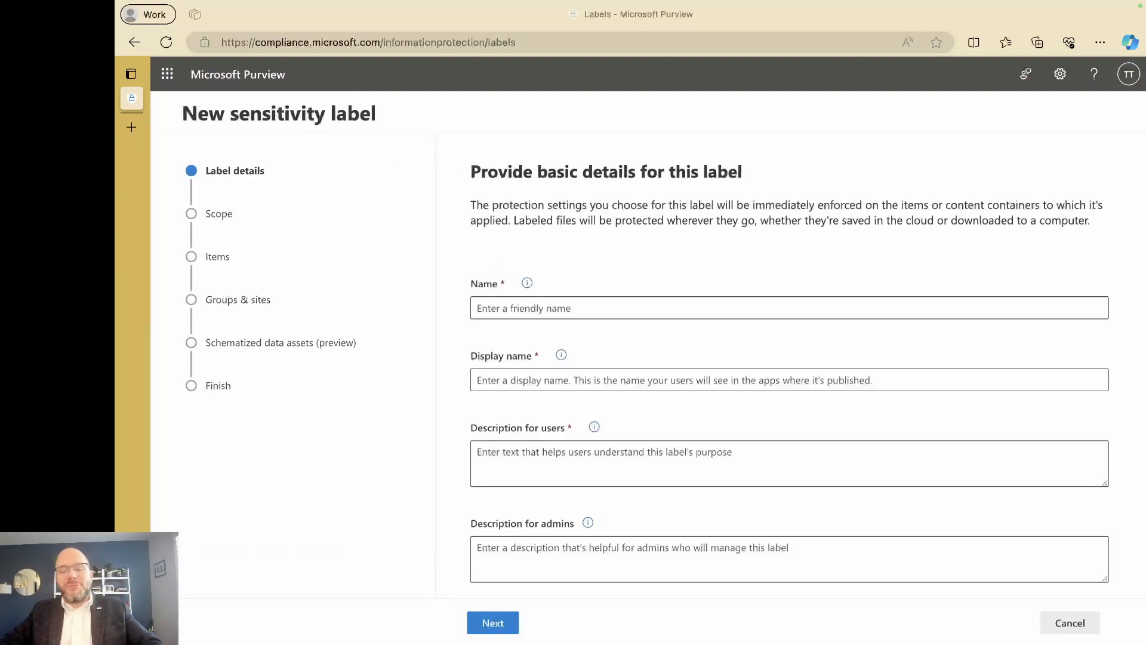
pyautogui.click(519, 303)
pyautogui.click(512, 309)
pyautogui.write('Donor Data')
pyautogui.click(589, 289)
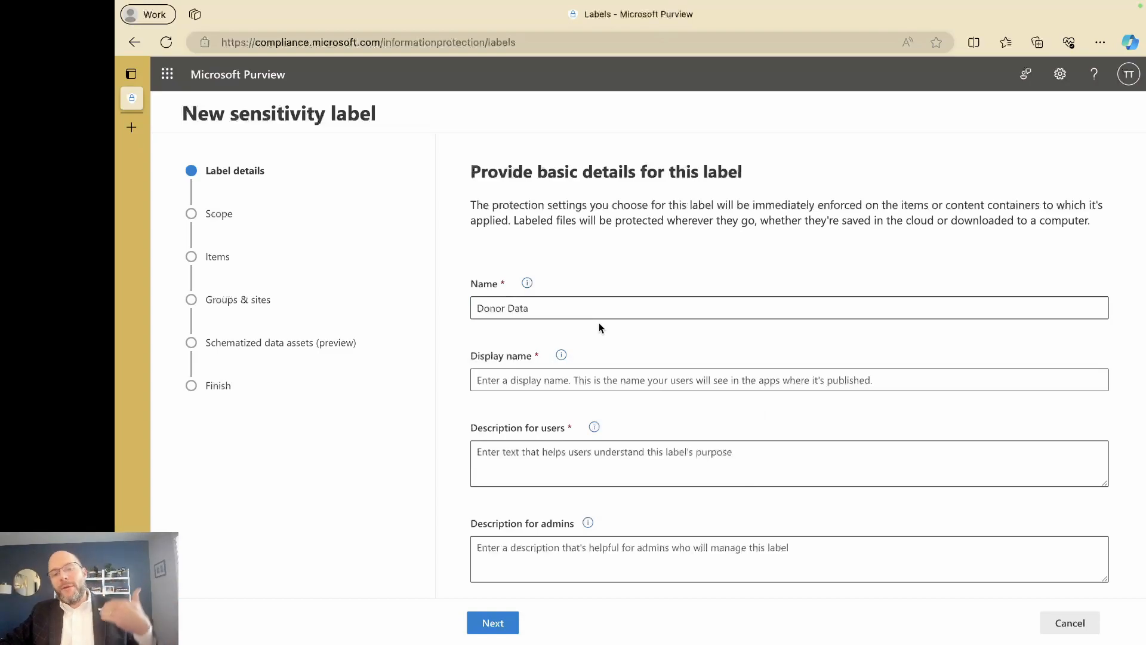
# Set the label's display name to Donor Data.
pyautogui.click(526, 380)
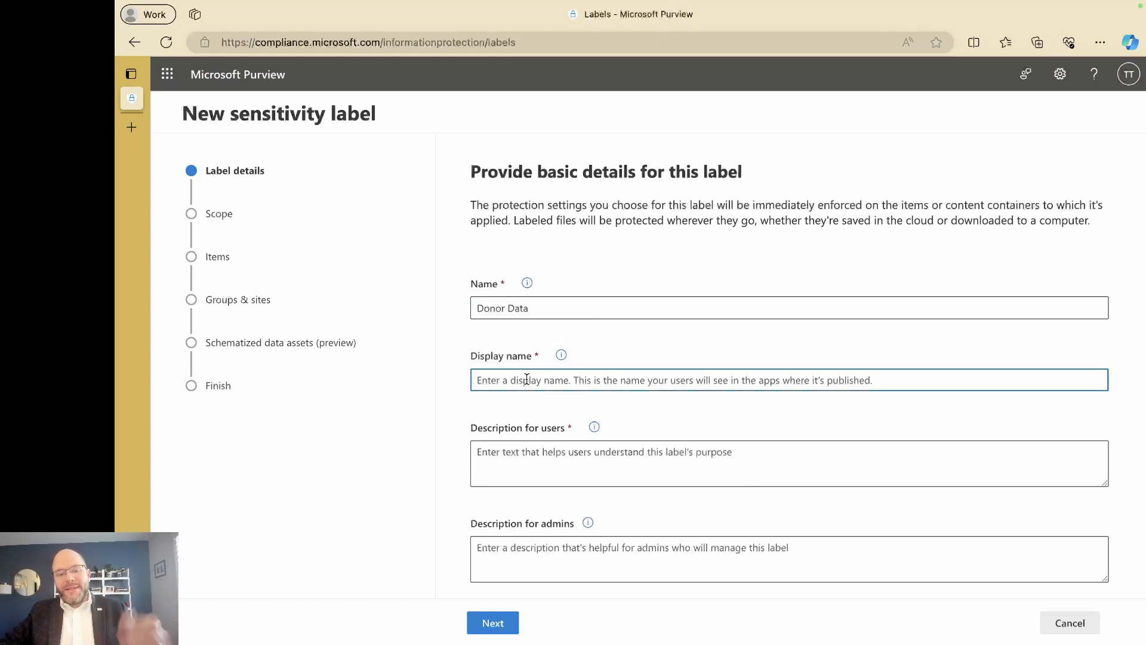
pyautogui.write('Donor Data')
pyautogui.click(572, 395)
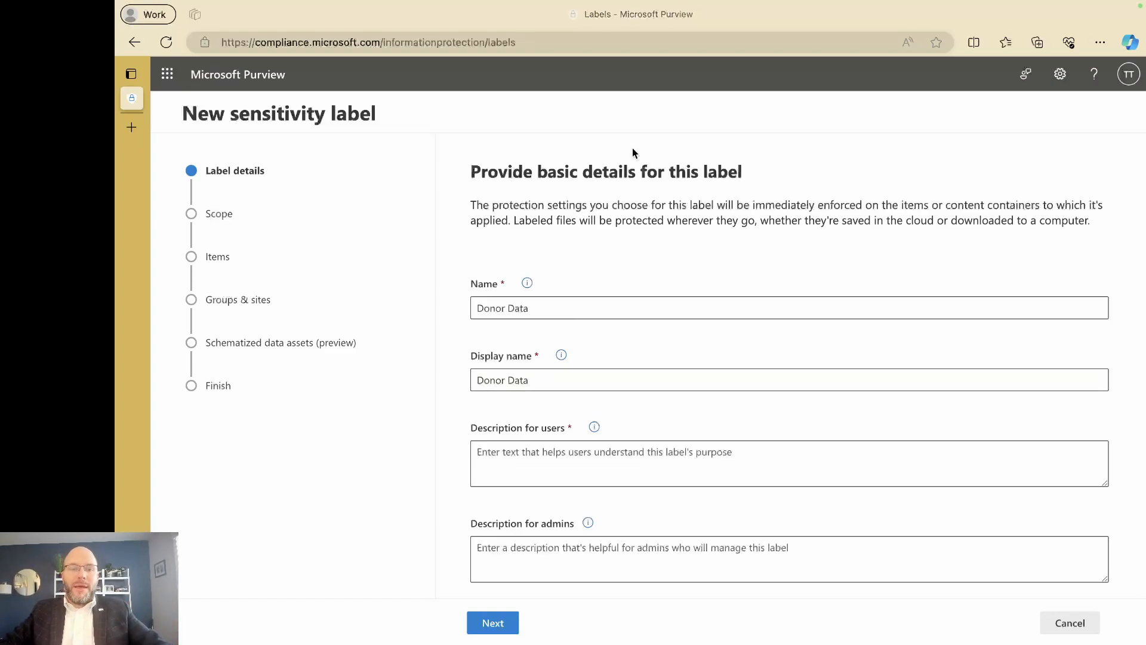
# Enter the user description "Use this label to tag donor data.".
pyautogui.click(532, 453)
pyautogui.write('Use this label to tag donor data')
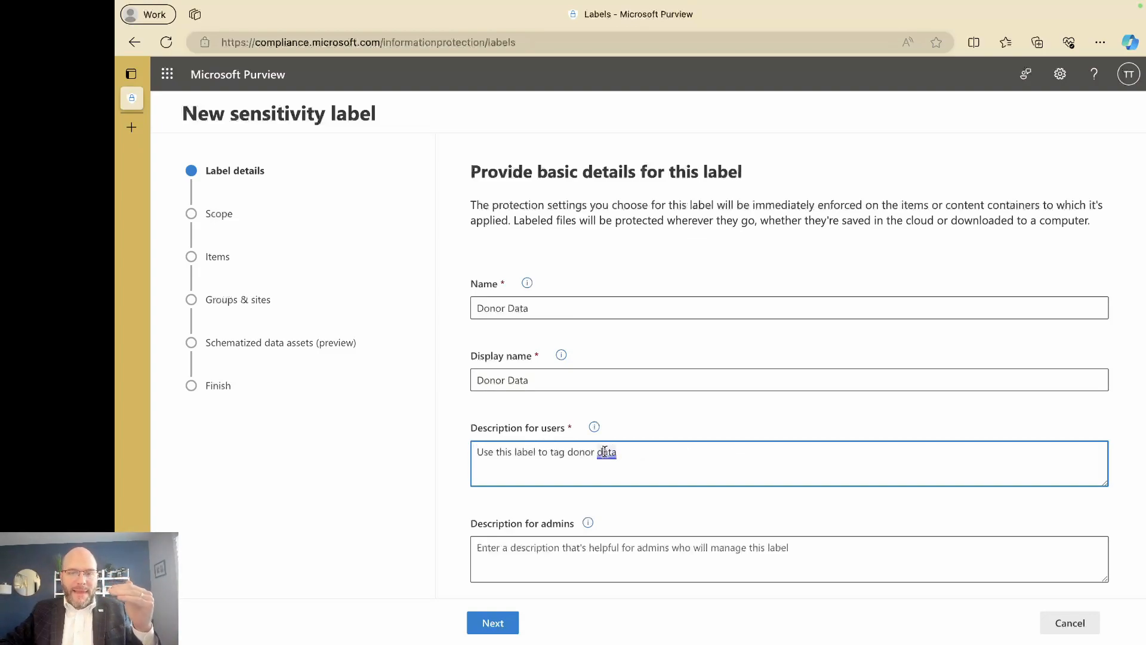
pyautogui.moveTo(604, 452)
pyautogui.click(626, 508)
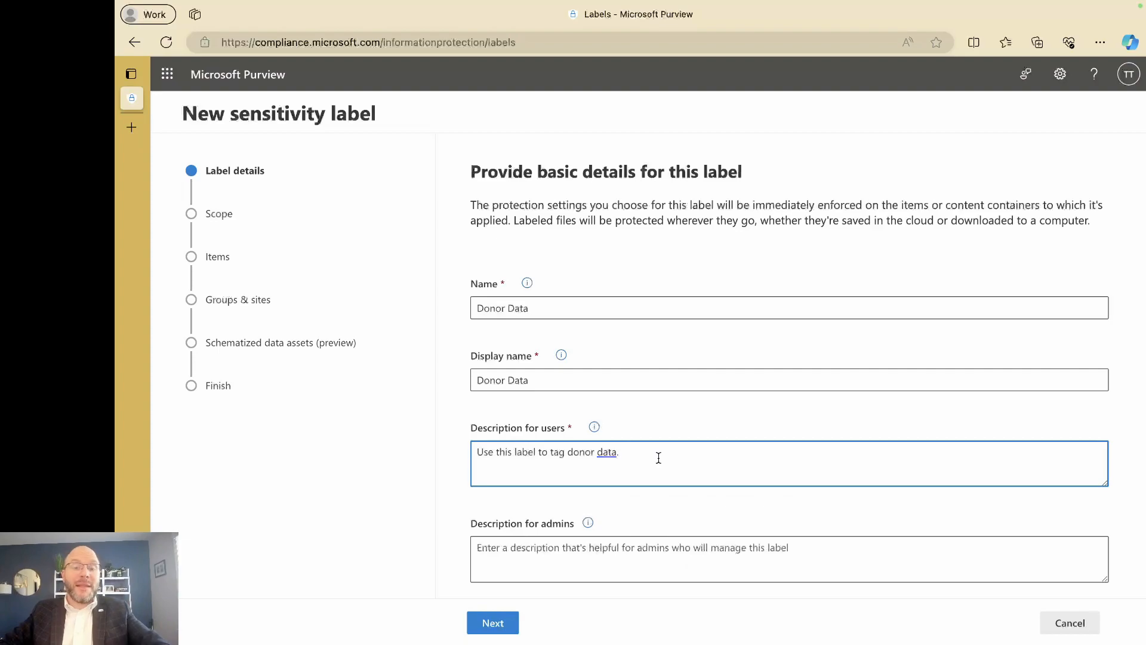
# Write an admin description with the requester's name, Date: 10/10/23 and a ticket number, fix the Ticket spelling, and continue.
pyautogui.click(556, 569)
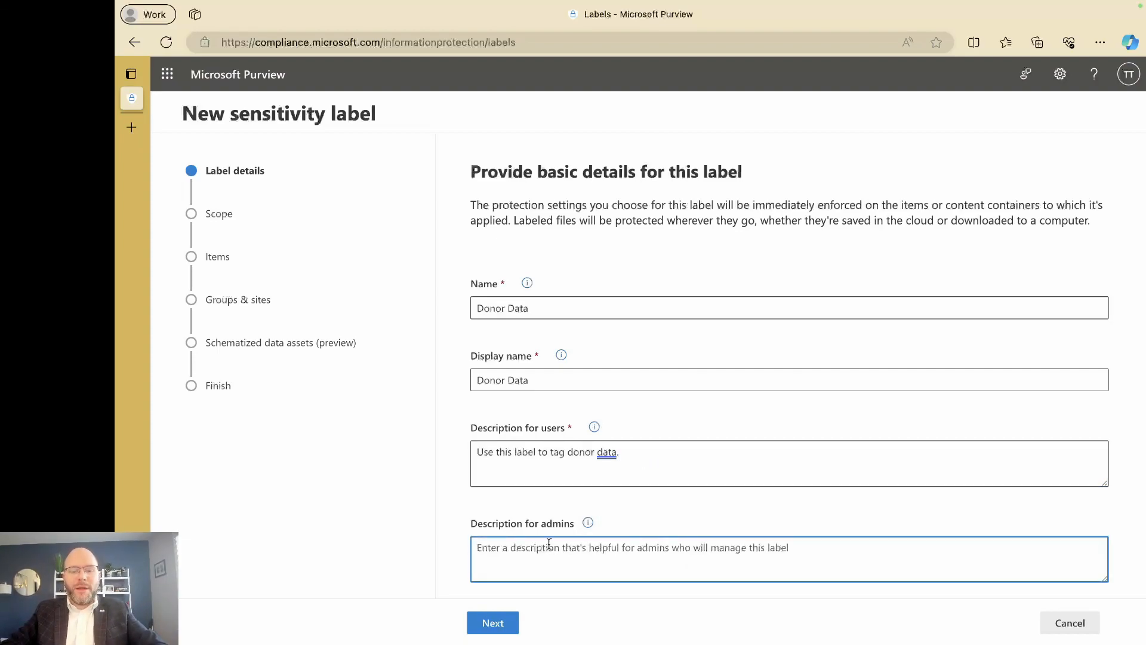
pyautogui.press('Return')
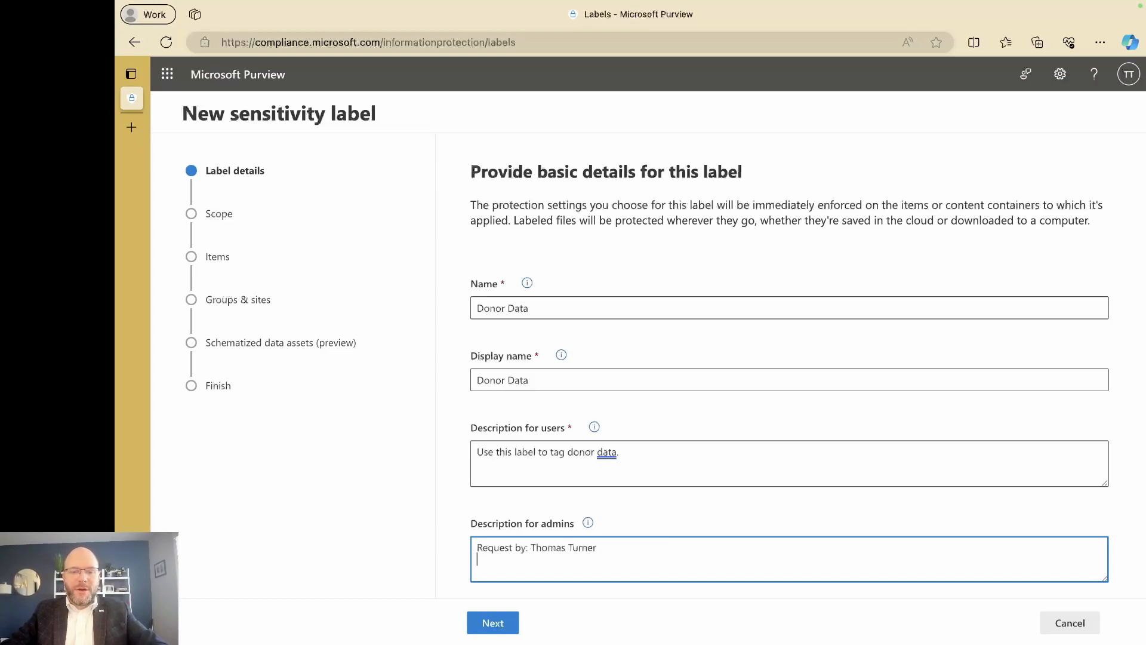
pyautogui.write('Date: ')
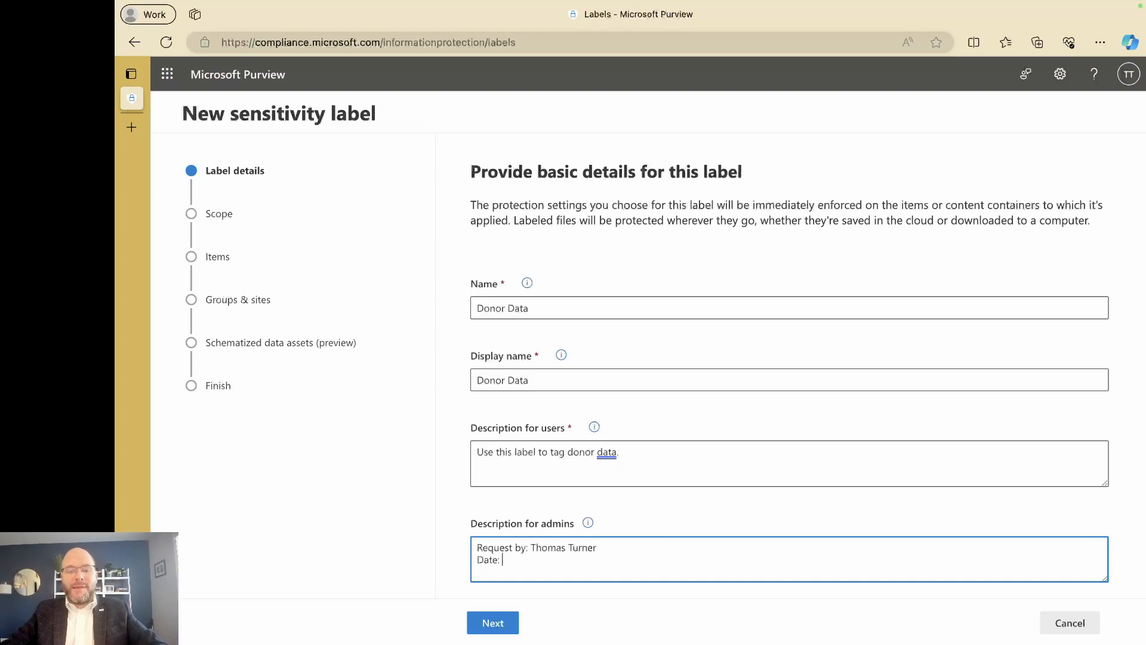
pyautogui.write('10/10/23')
pyautogui.press('Return')
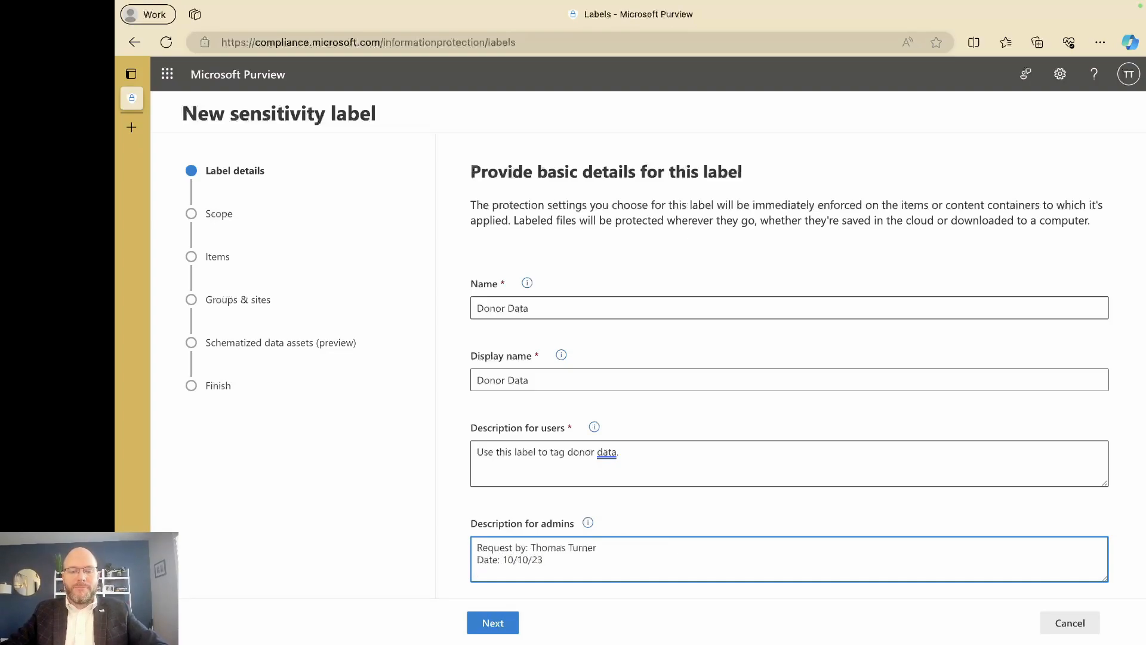
pyautogui.write('TIcket Number ')
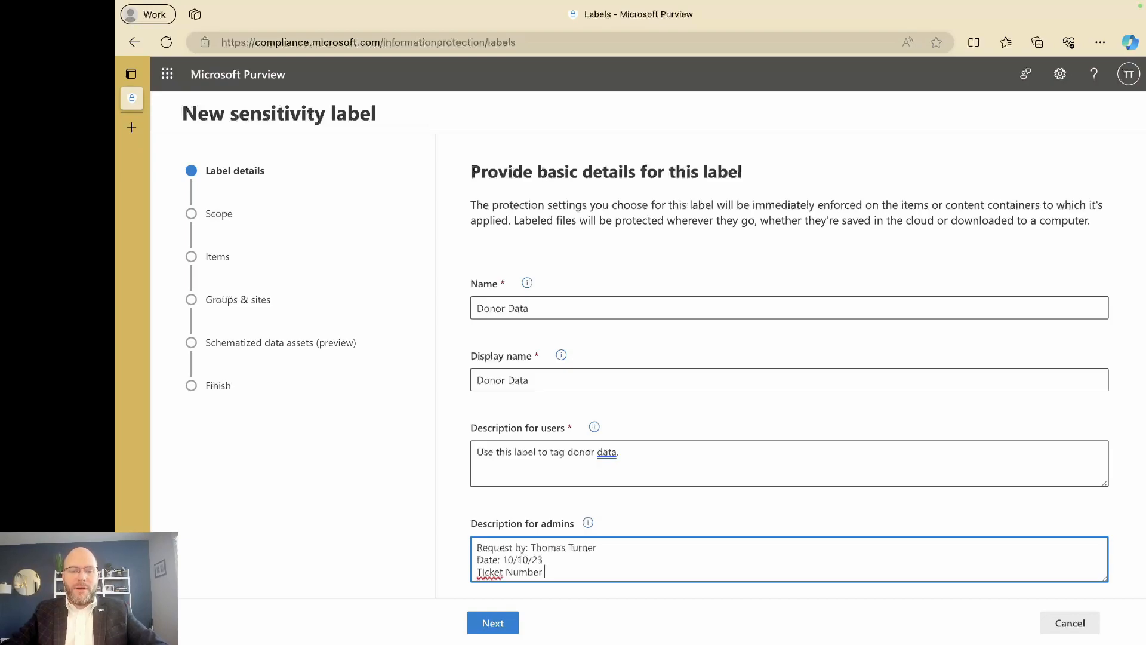
pyautogui.write('383838')
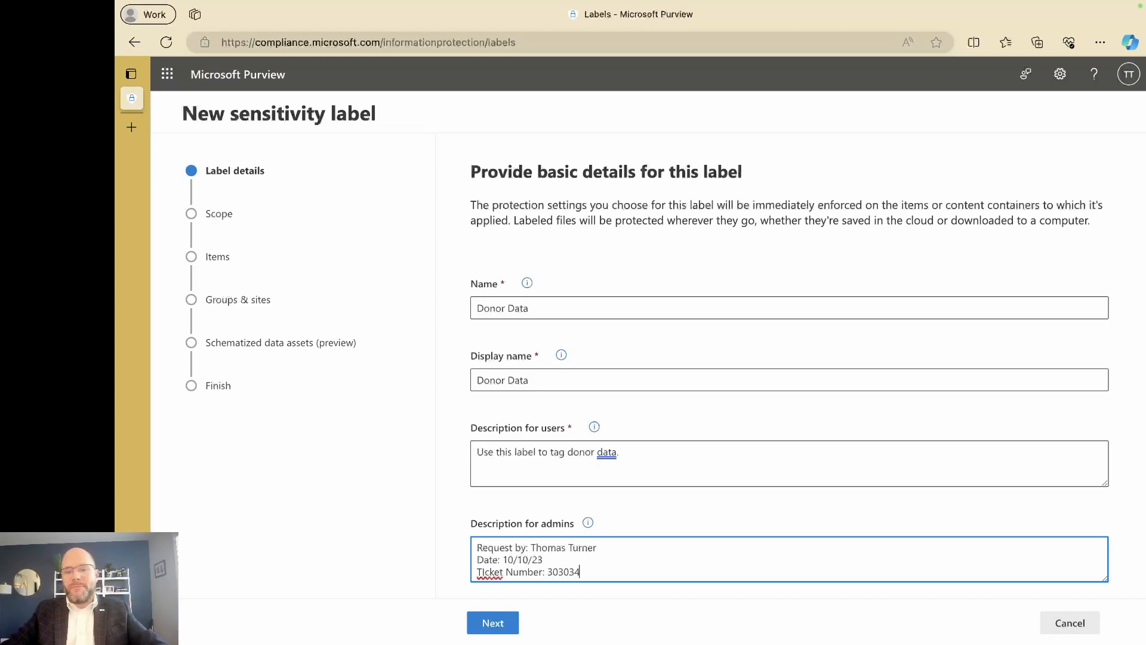
pyautogui.rightClick(477, 570)
pyautogui.click(499, 569)
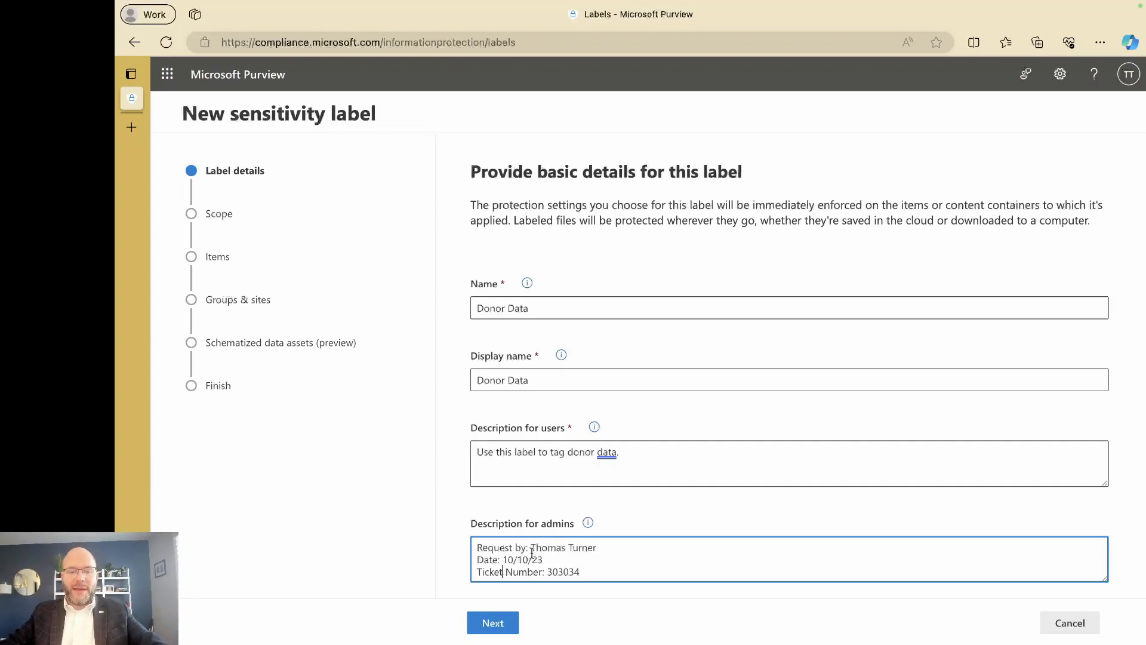
pyautogui.click(504, 621)
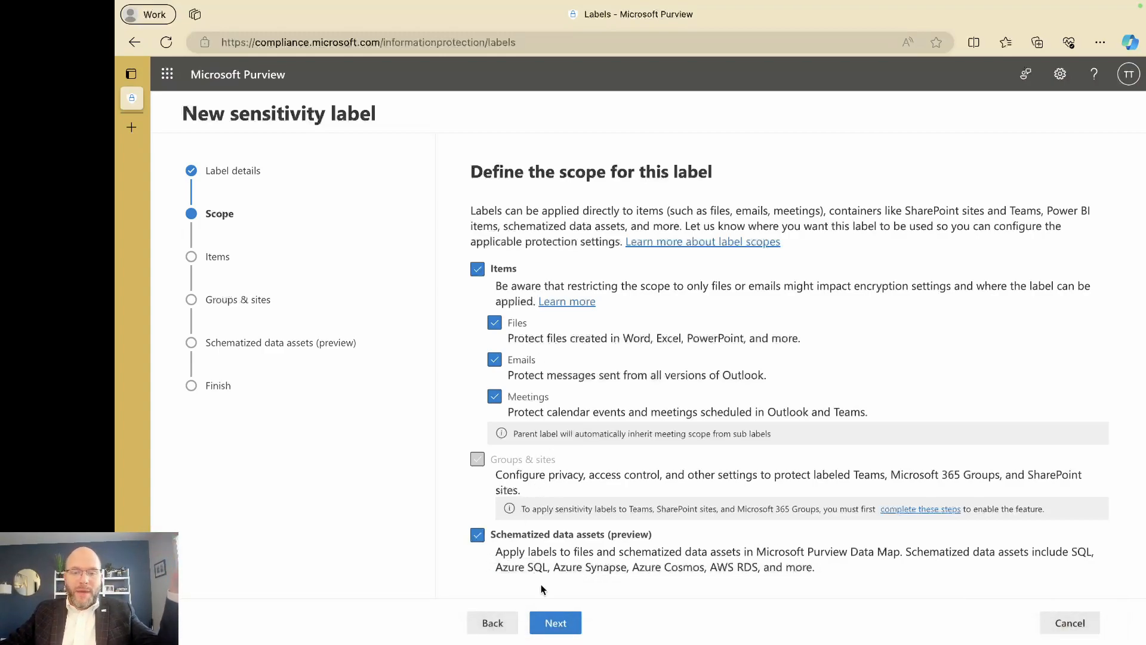
# Keep the default scope and choose to apply encryption, without content marking, for labeled items.
pyautogui.click(547, 621)
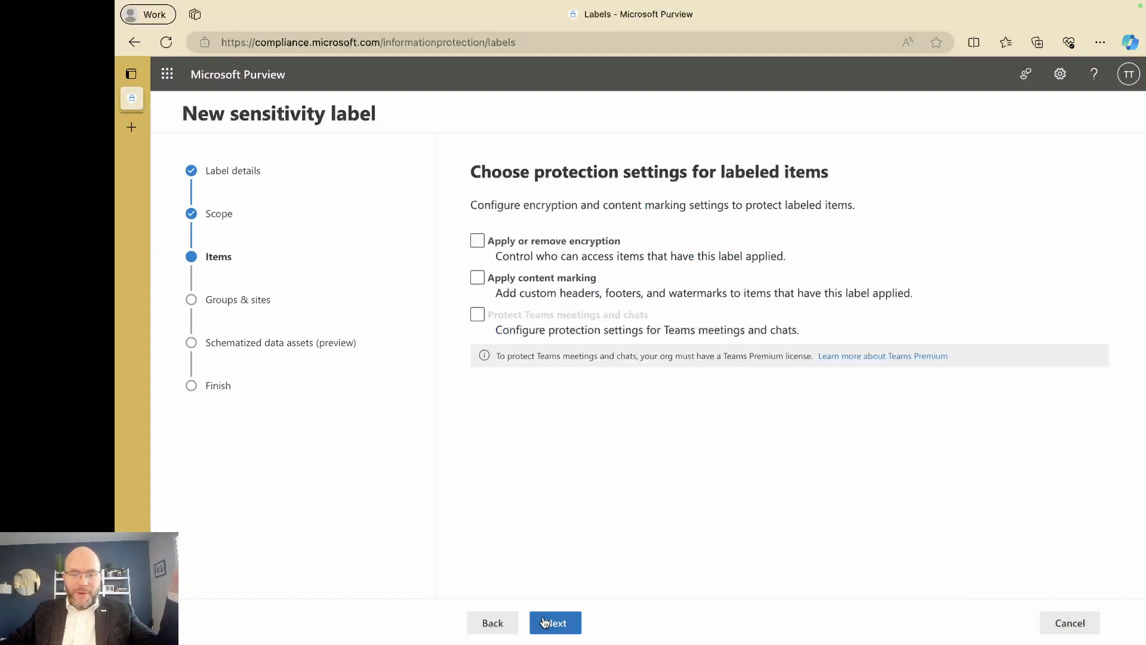
pyautogui.click(488, 242)
pyautogui.click(488, 242)
pyautogui.click(479, 278)
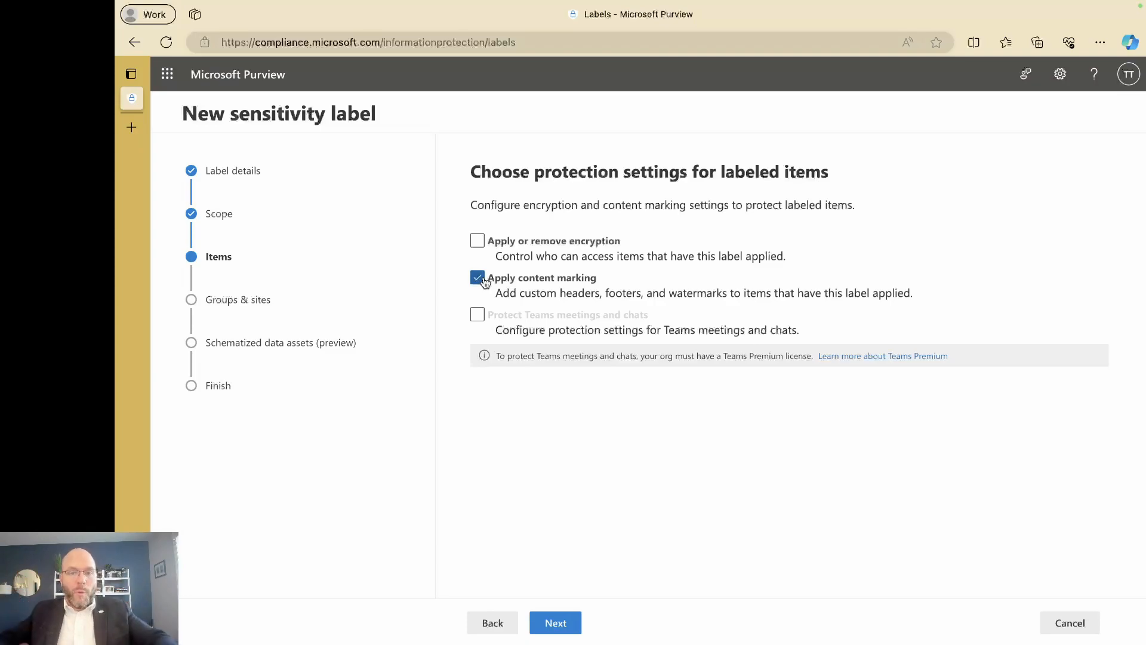
pyautogui.click(476, 276)
pyautogui.click(480, 244)
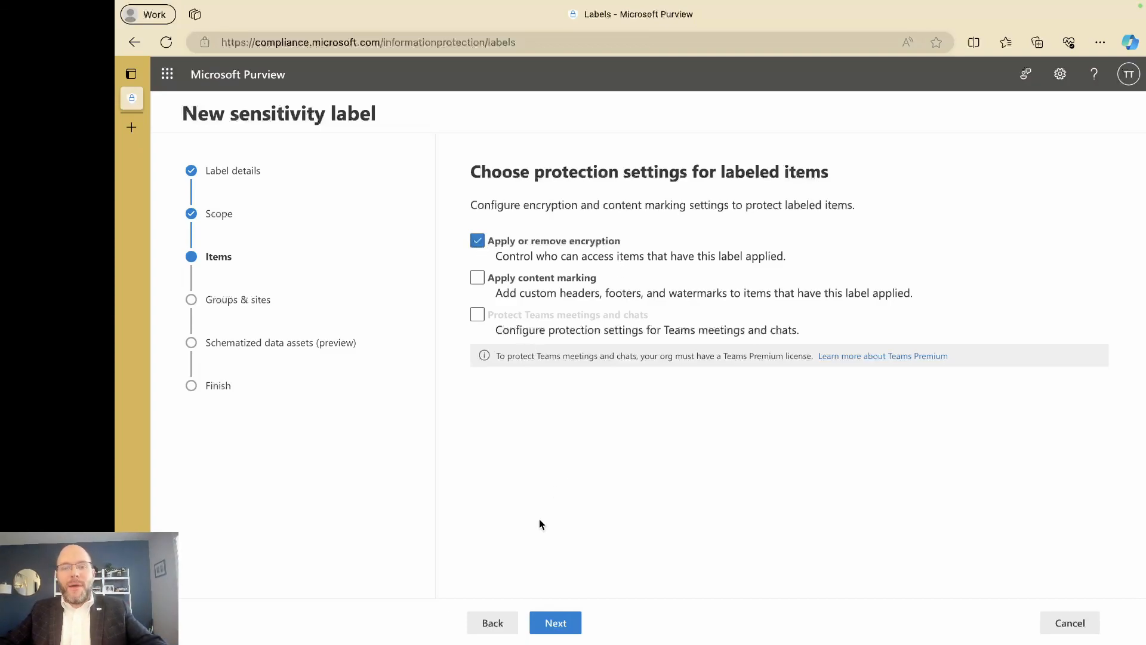
pyautogui.click(554, 624)
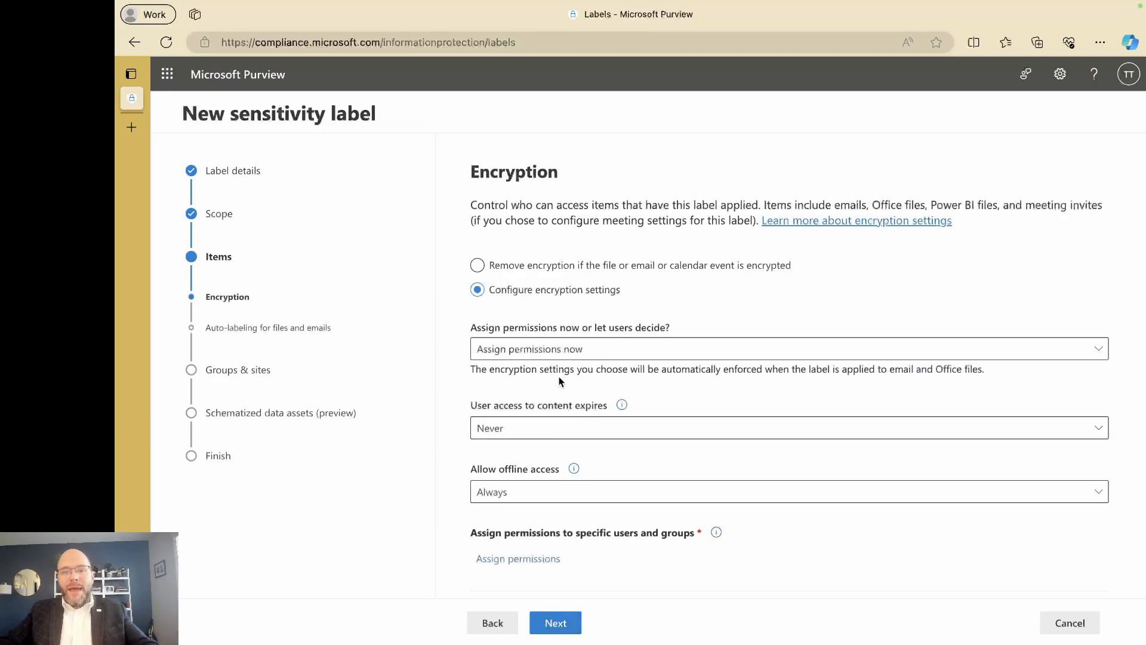
# Explore the permission assignment and content expiry options, keeping permissions assigned now and access never expiring.
pyautogui.click(564, 351)
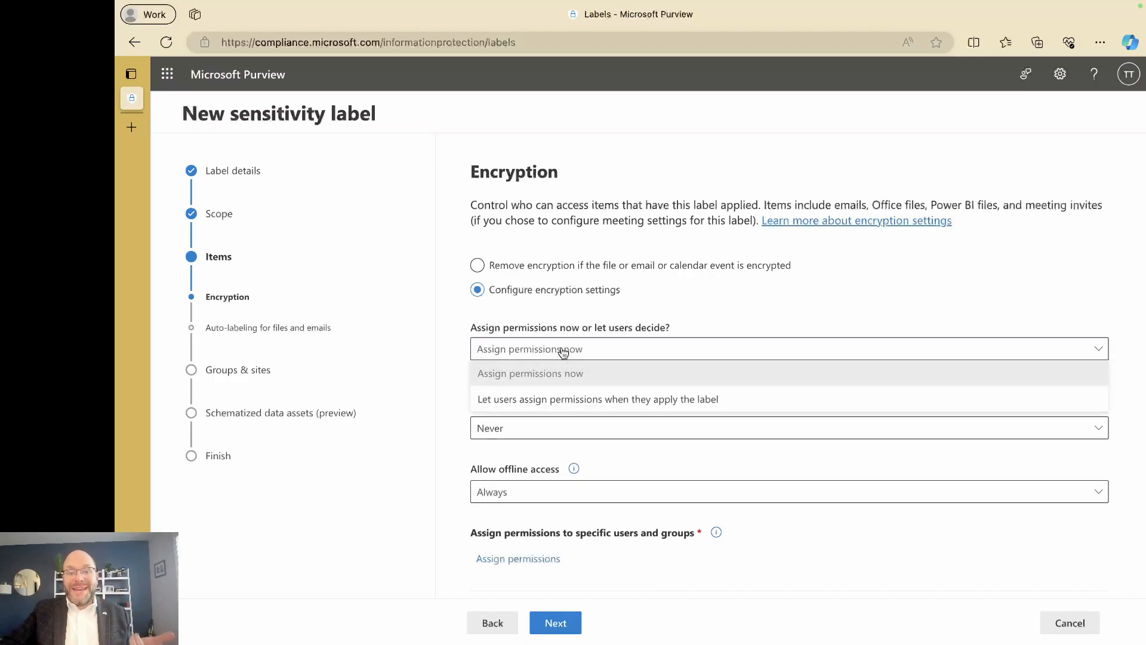
pyautogui.click(547, 399)
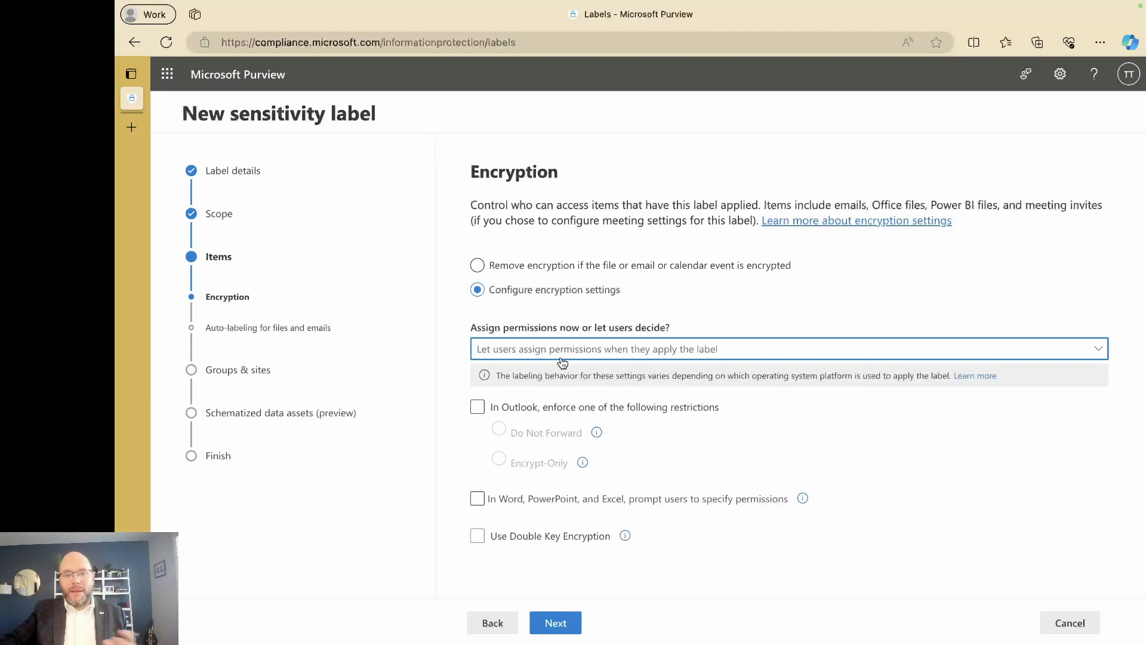
pyautogui.click(562, 358)
pyautogui.click(552, 372)
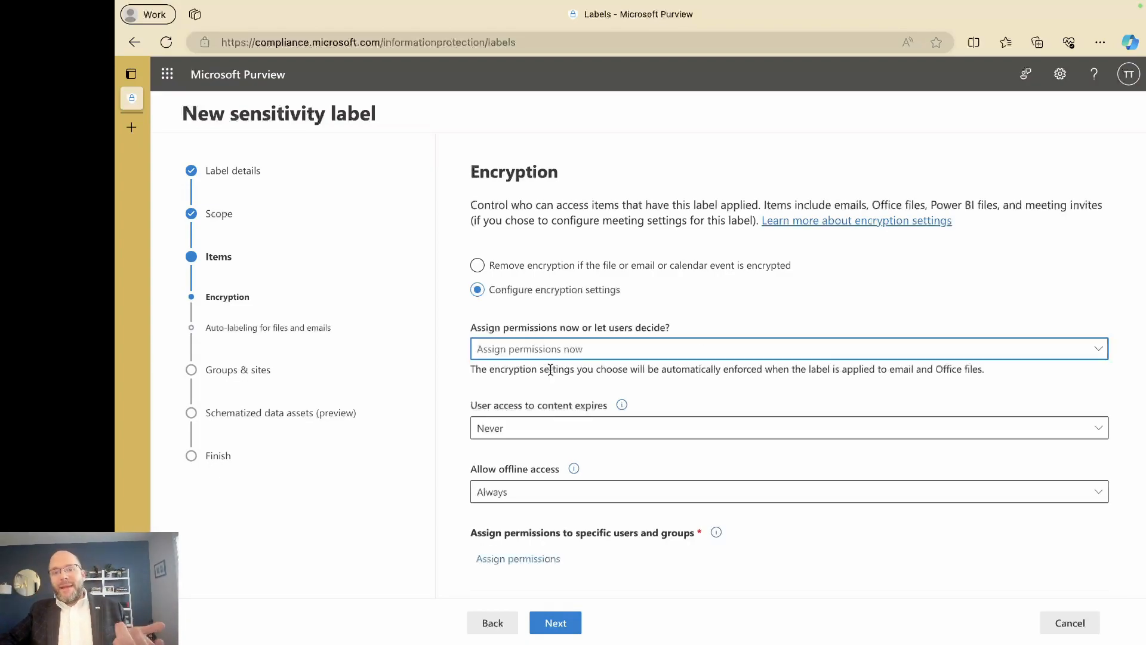
pyautogui.click(554, 437)
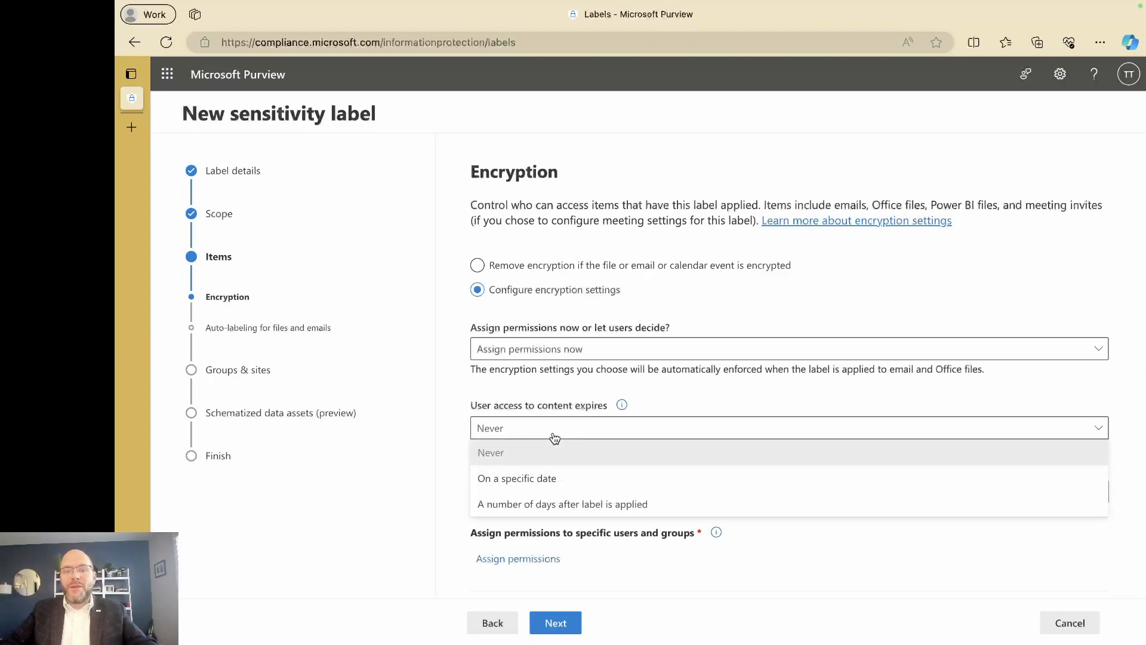
pyautogui.click(548, 428)
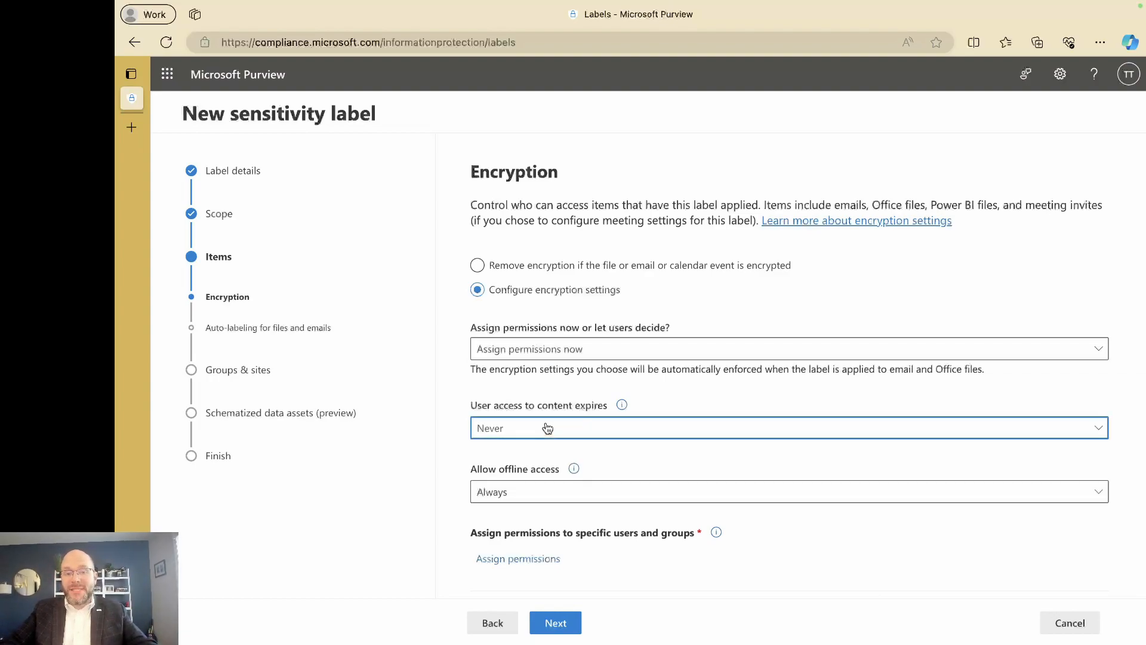
pyautogui.click(547, 428)
pyautogui.click(535, 400)
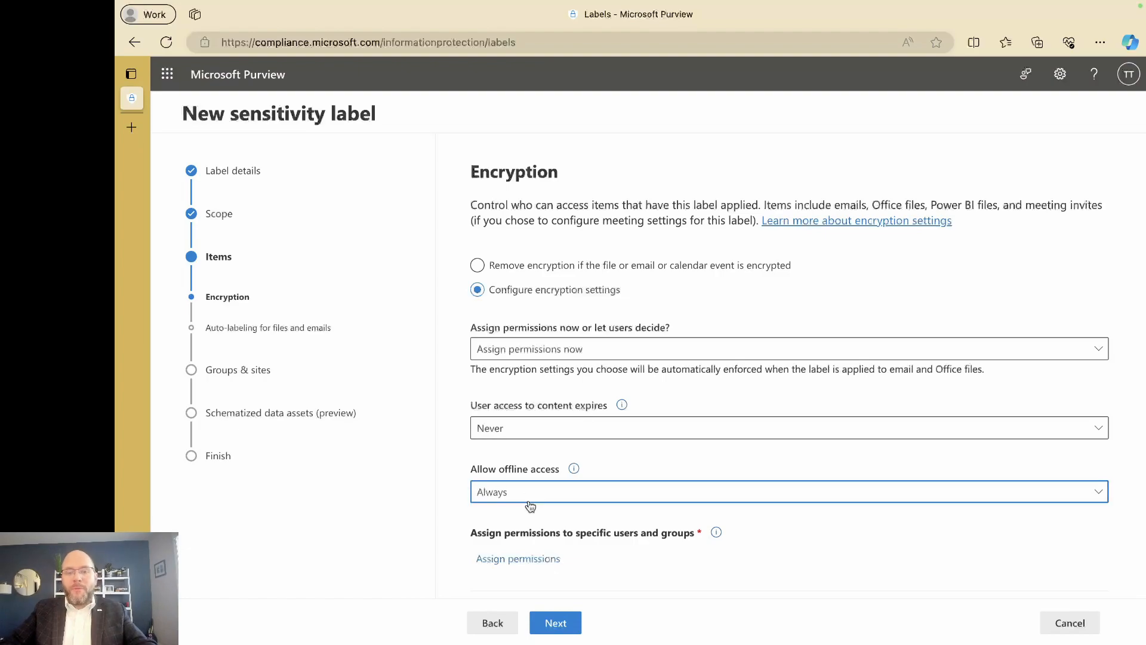
# Allow offline access only for a number of days, set to 1 day.
pyautogui.click(521, 492)
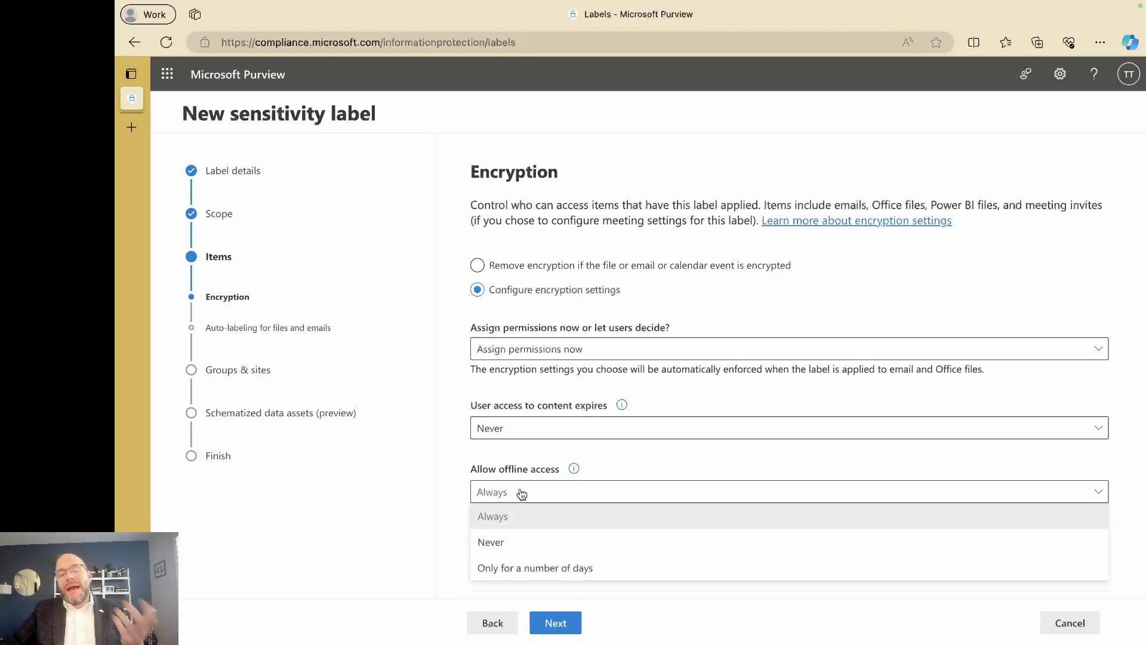
pyautogui.click(517, 466)
pyautogui.click(520, 492)
pyautogui.click(517, 568)
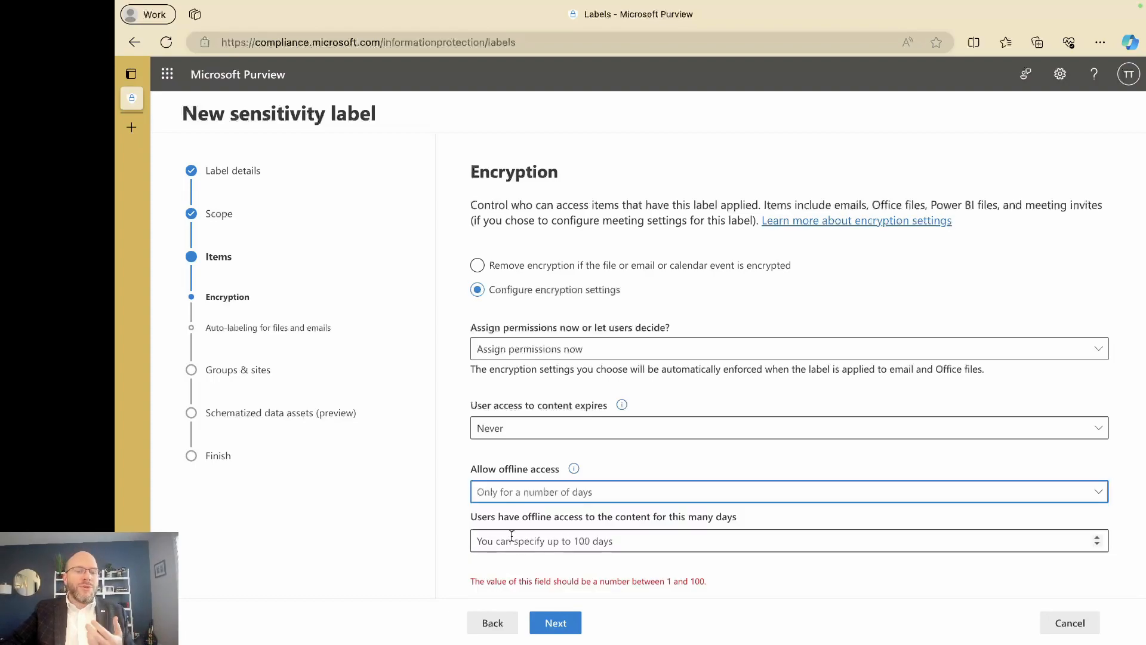
pyautogui.click(501, 532)
pyautogui.write('1')
pyautogui.click(460, 529)
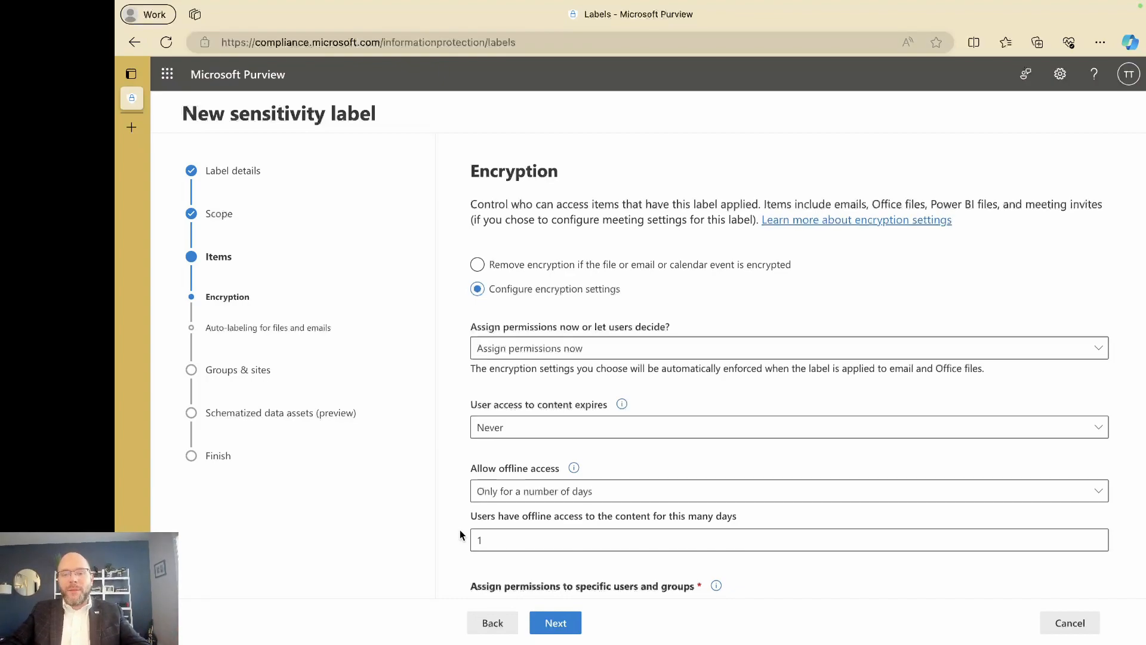
# Assign Co-Author permissions to all users and groups in the organization and save.
pyautogui.scroll(-3, 460, 534)
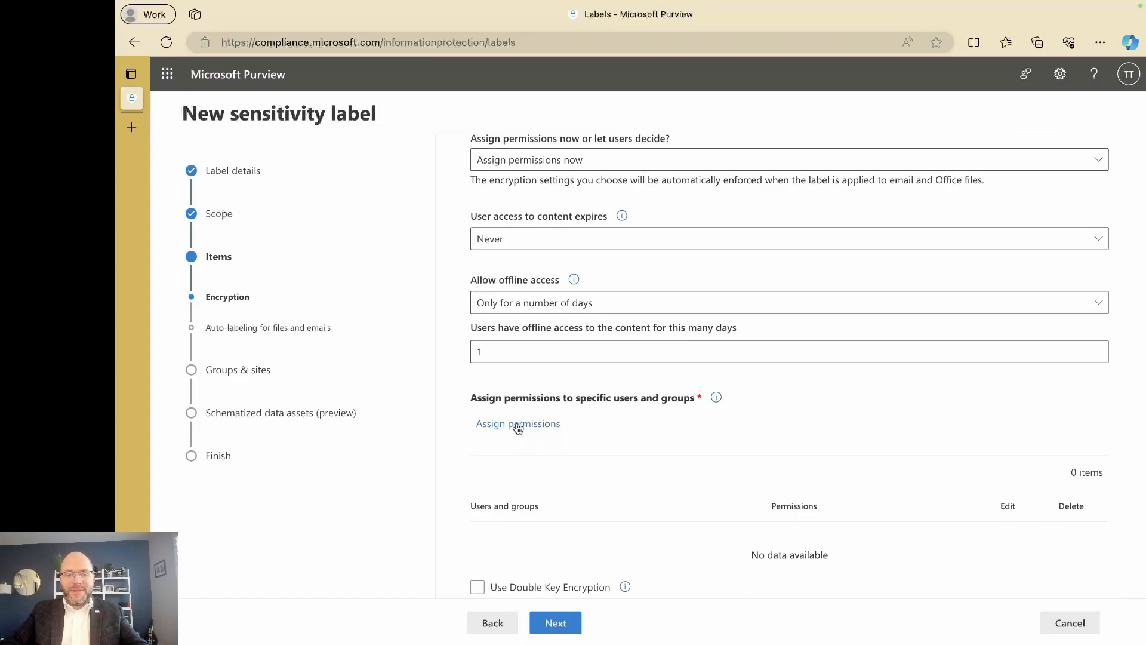
pyautogui.click(519, 425)
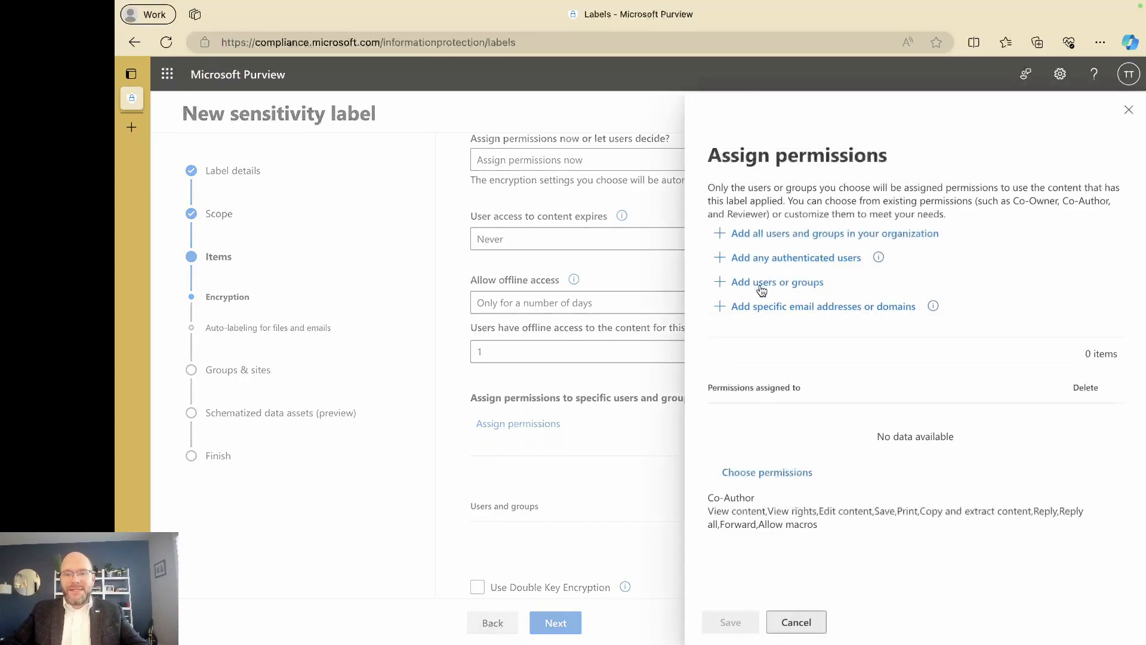
pyautogui.click(772, 239)
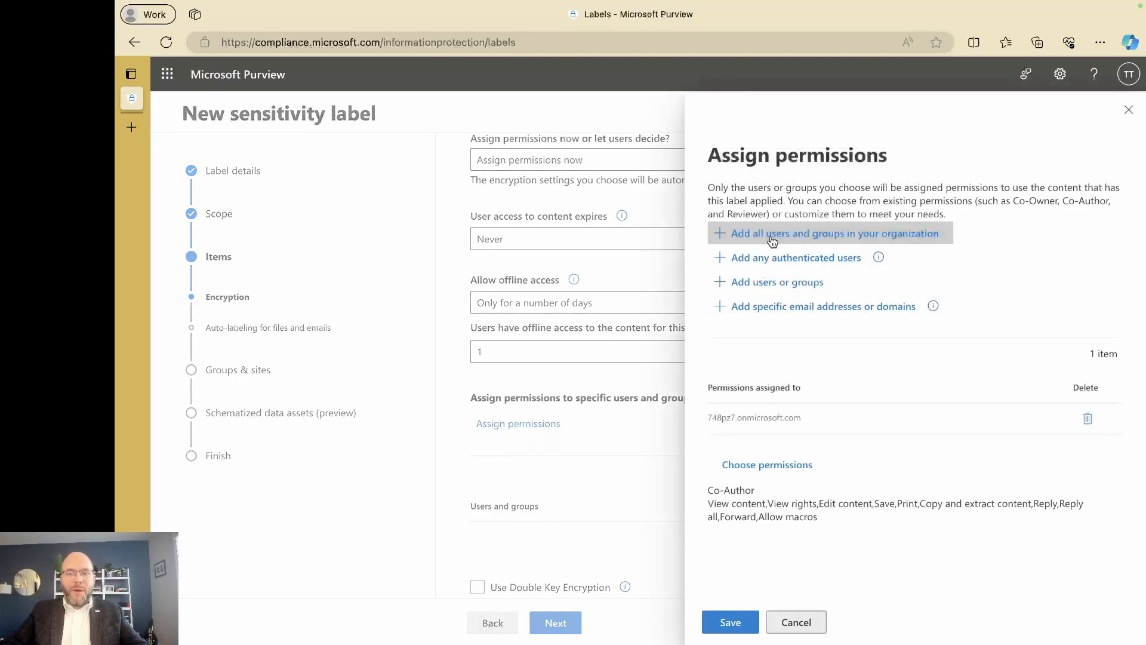
pyautogui.click(816, 465)
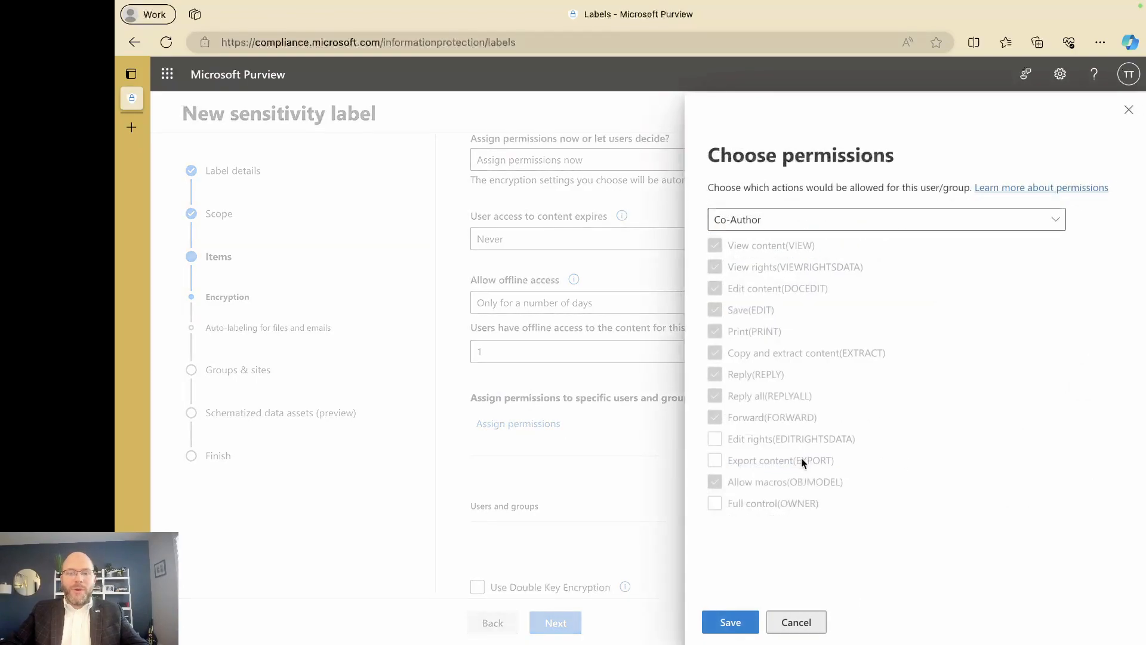
pyautogui.click(725, 620)
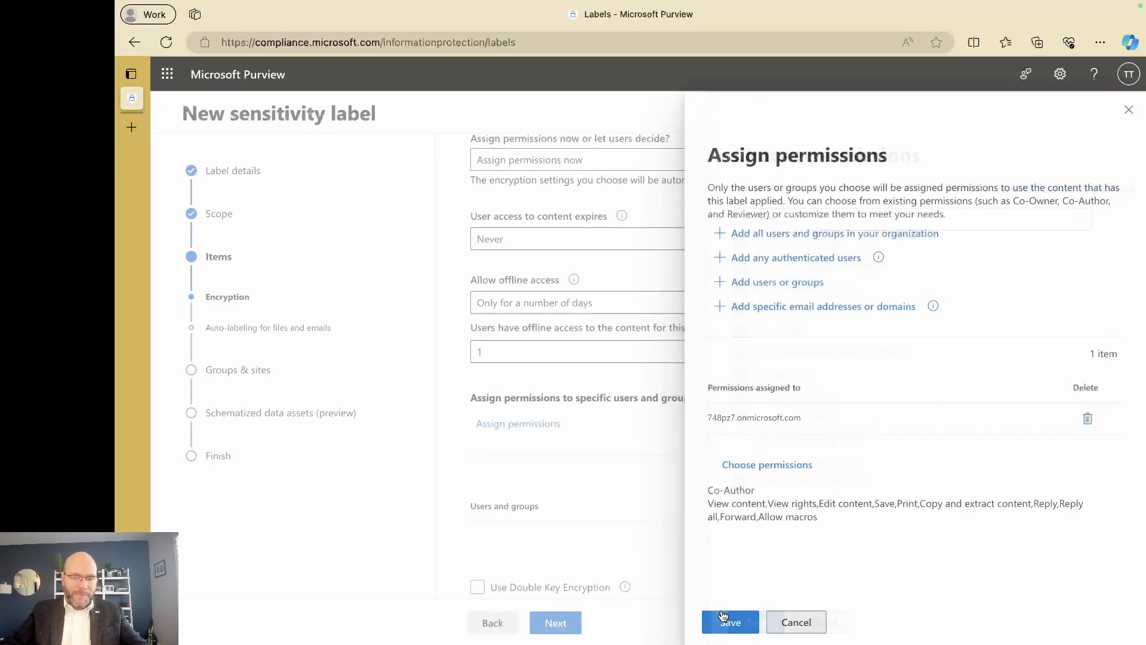
pyautogui.click(724, 620)
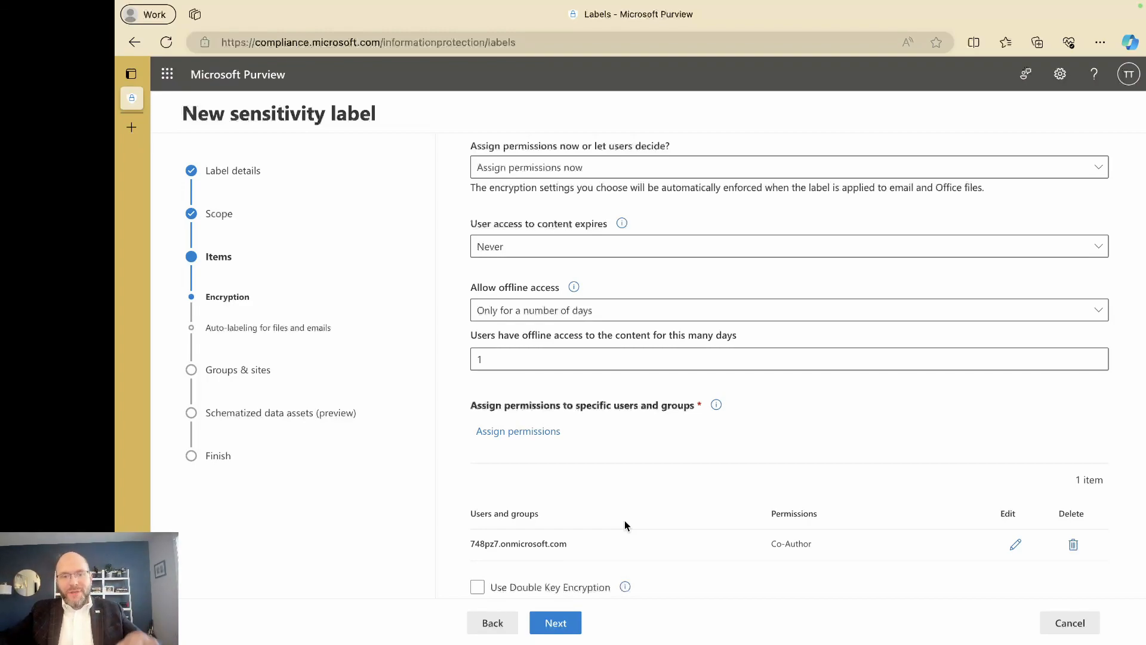
# Add the domain RSMUS.com as a specific domain to assign permissions to.
pyautogui.click(536, 432)
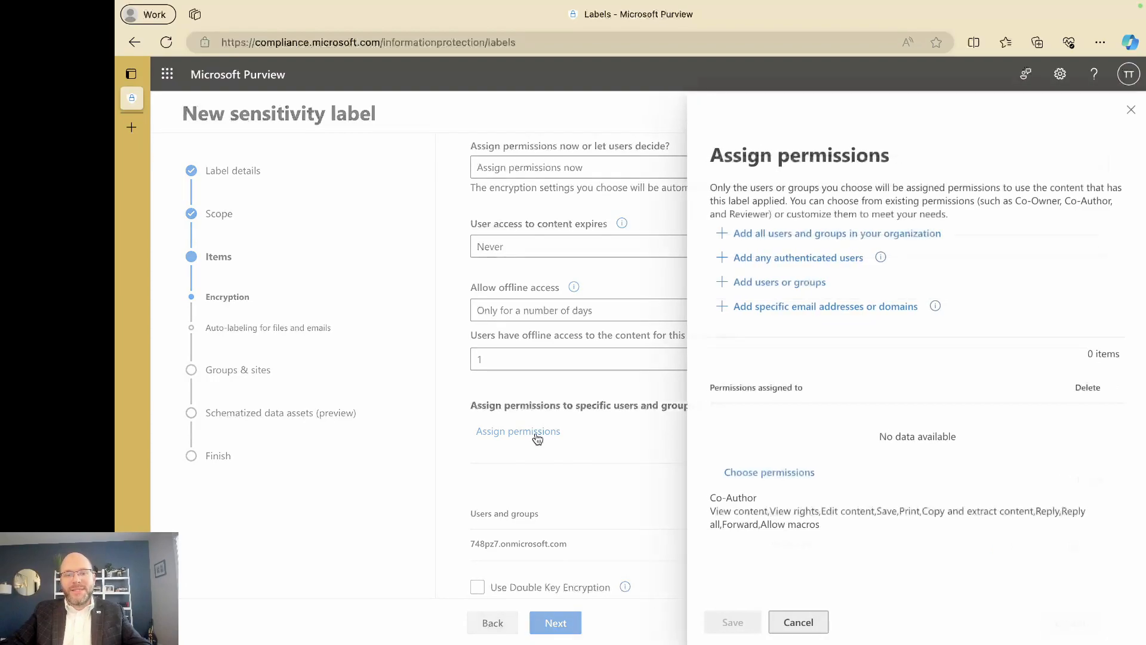
pyautogui.click(785, 315)
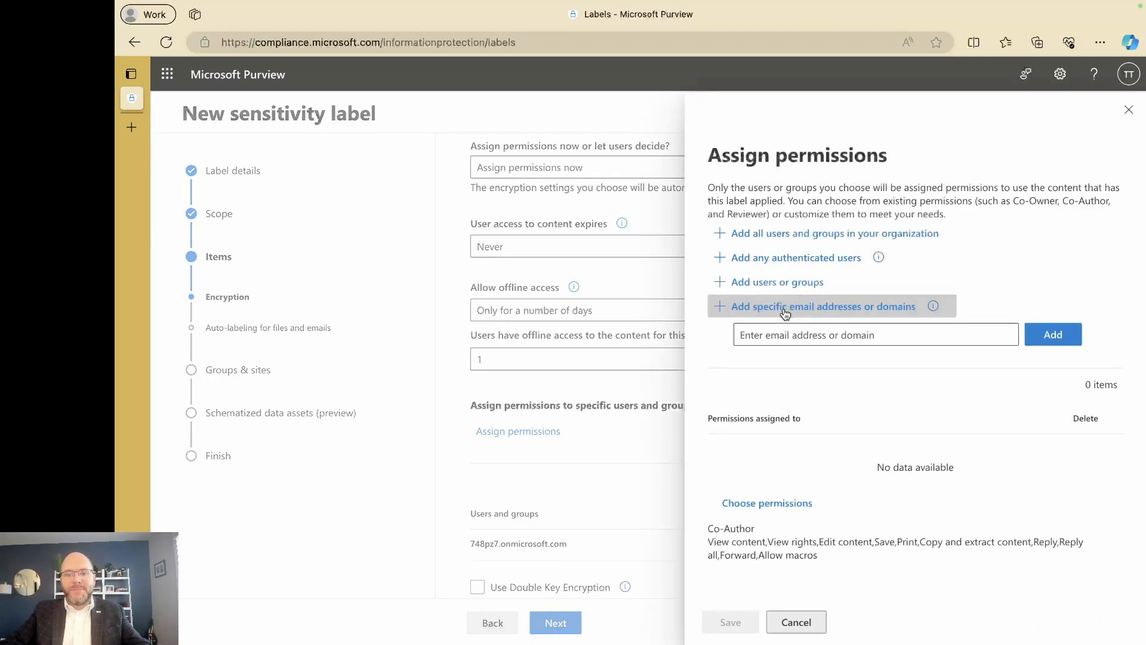
pyautogui.click(779, 334)
pyautogui.write('RSMUS.com')
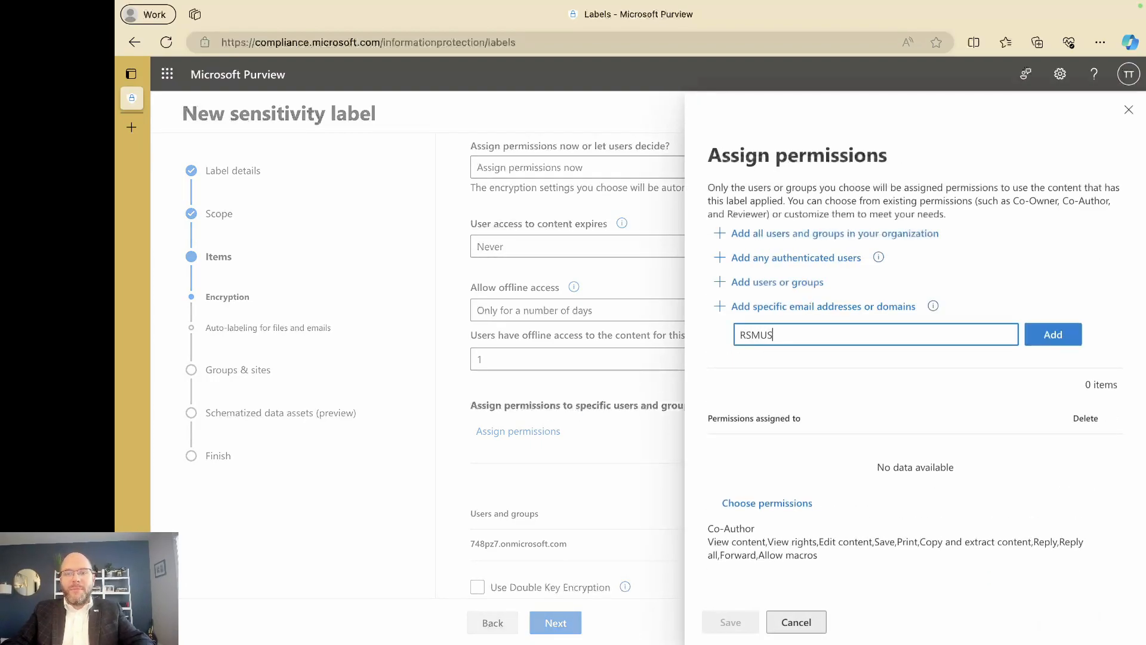
pyautogui.click(1069, 337)
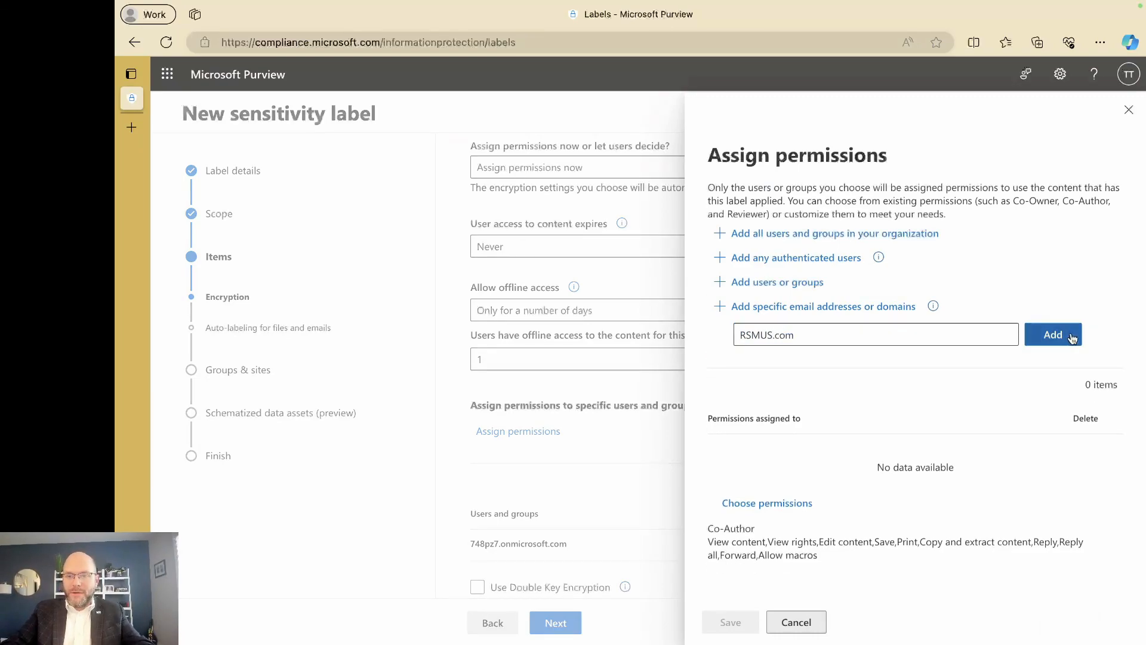
# Give RSMUS.com Viewer permissions, trying Custom along the way, and save the assignment.
pyautogui.click(788, 497)
pyautogui.click(771, 224)
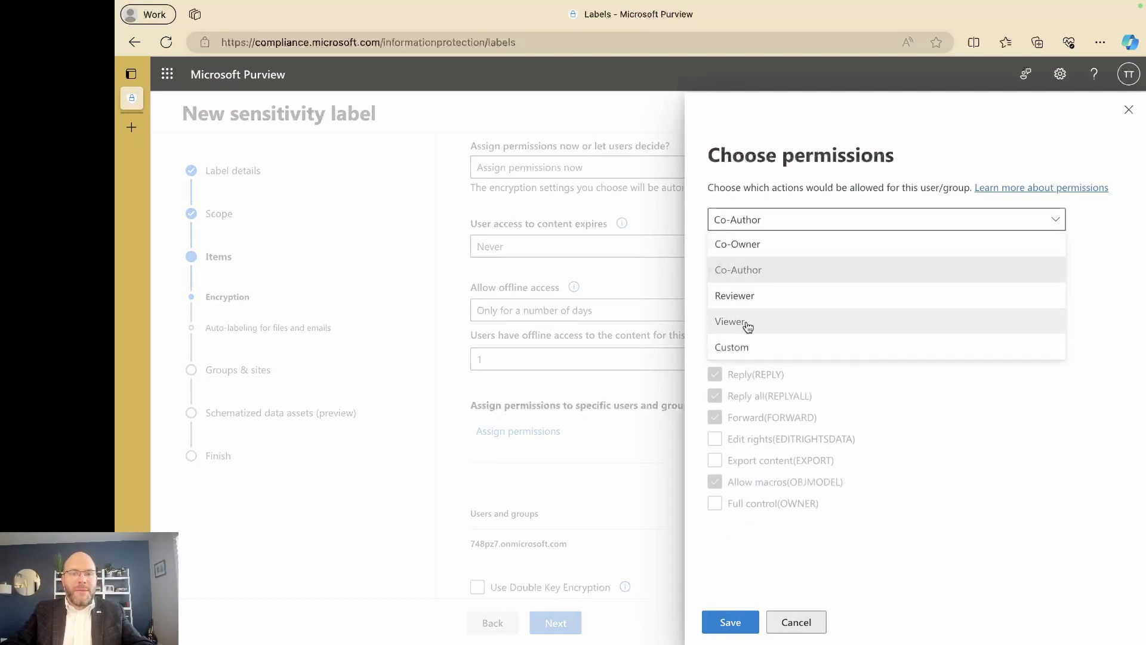
pyautogui.click(747, 325)
pyautogui.click(769, 219)
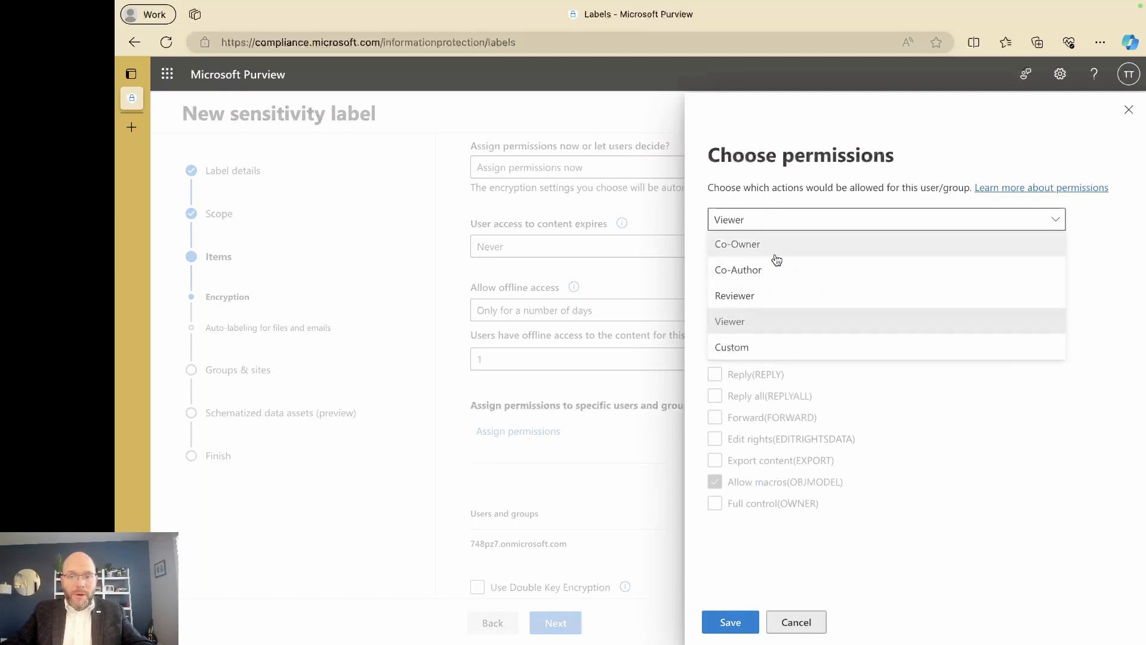
pyautogui.click(762, 353)
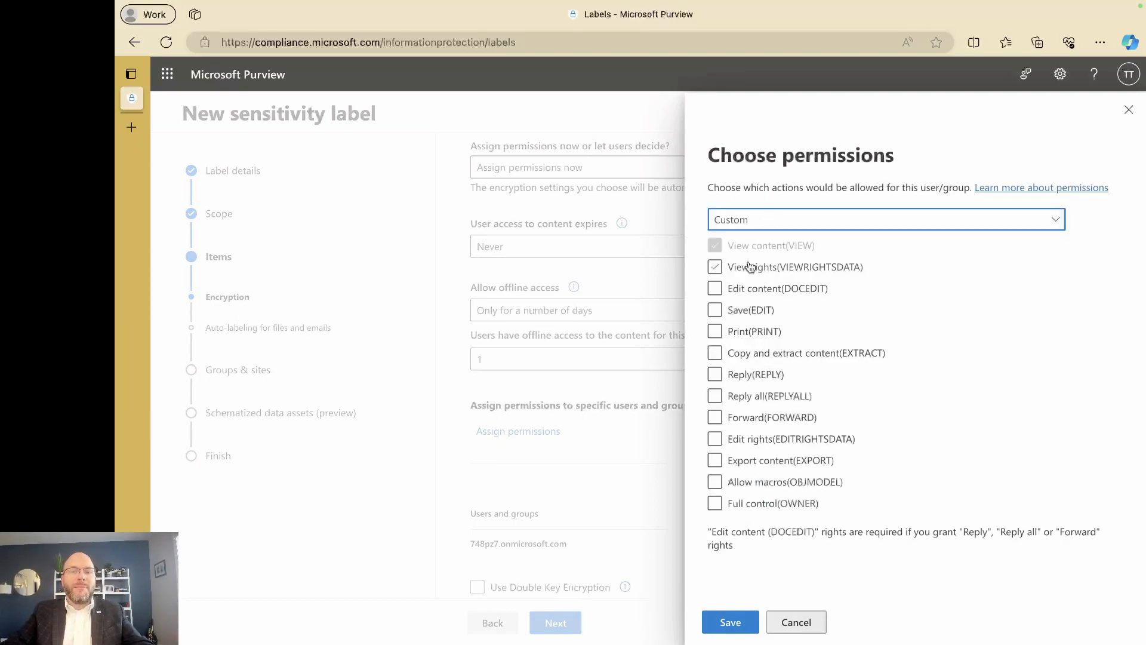
pyautogui.click(751, 225)
pyautogui.click(740, 320)
pyautogui.click(723, 623)
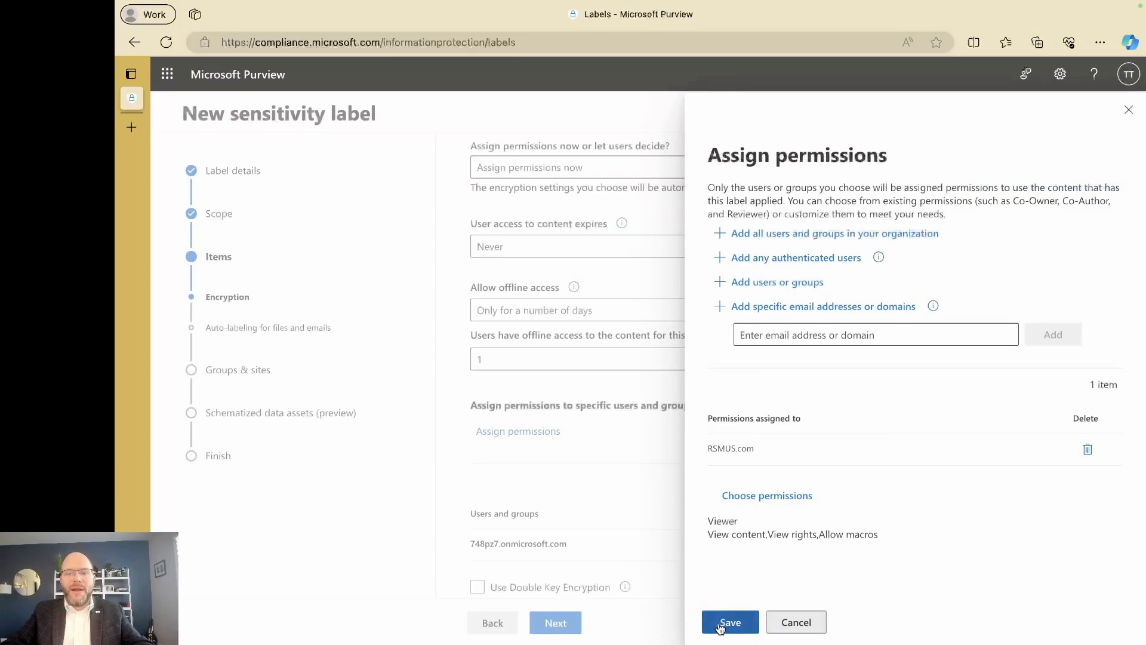
pyautogui.click(723, 623)
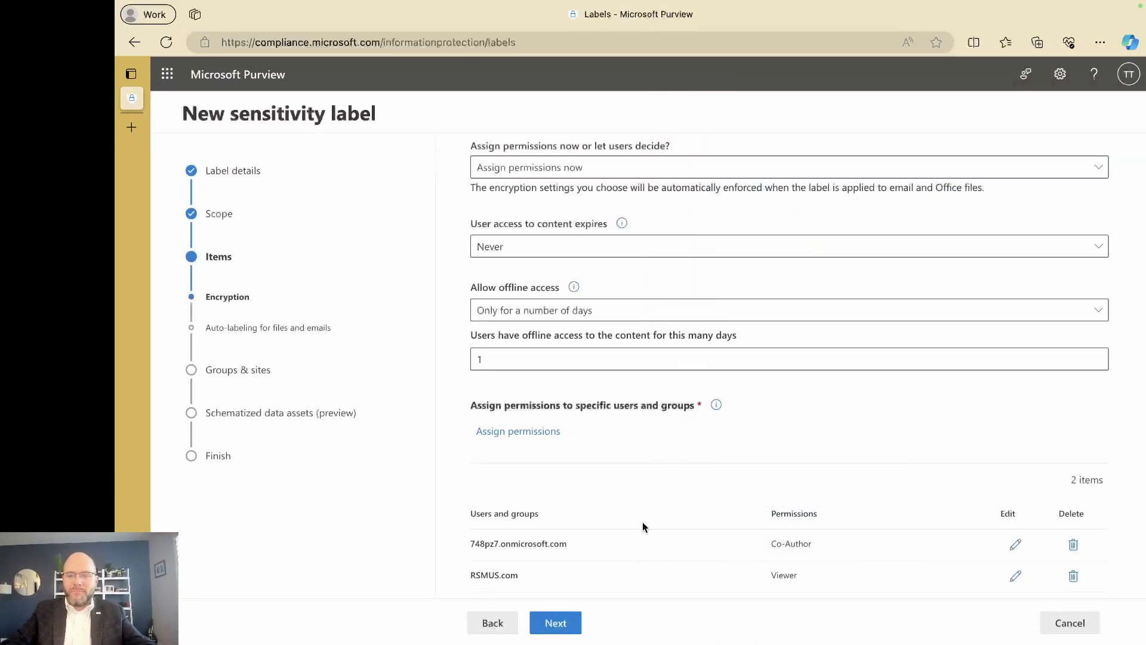
# Finish the encryption page and continue past auto-labeling, groups and sites, and schematized data asset settings without changes.
pyautogui.scroll(-1, 643, 522)
pyautogui.scroll(2, 632, 490)
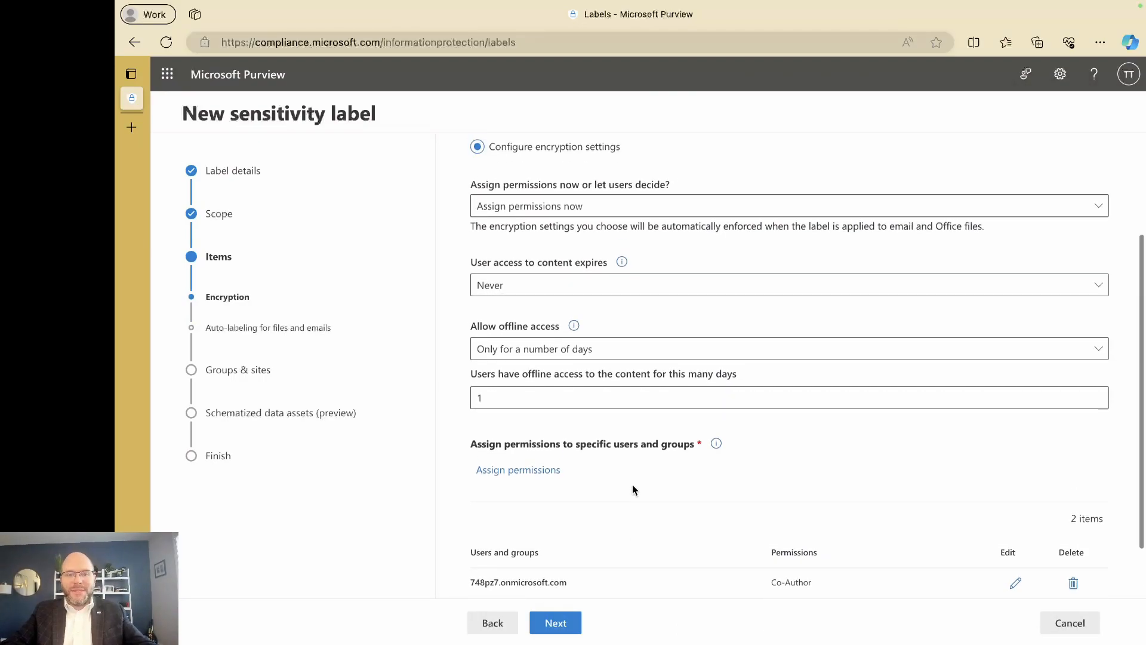
pyautogui.scroll(1, 632, 490)
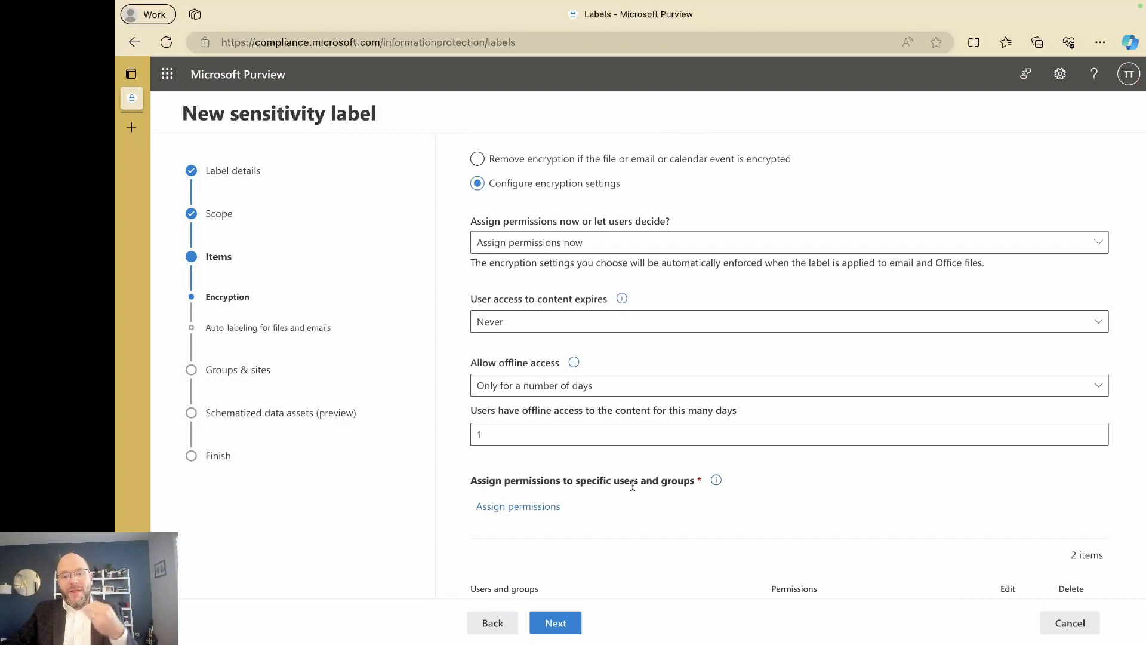
pyautogui.scroll(-3, 633, 484)
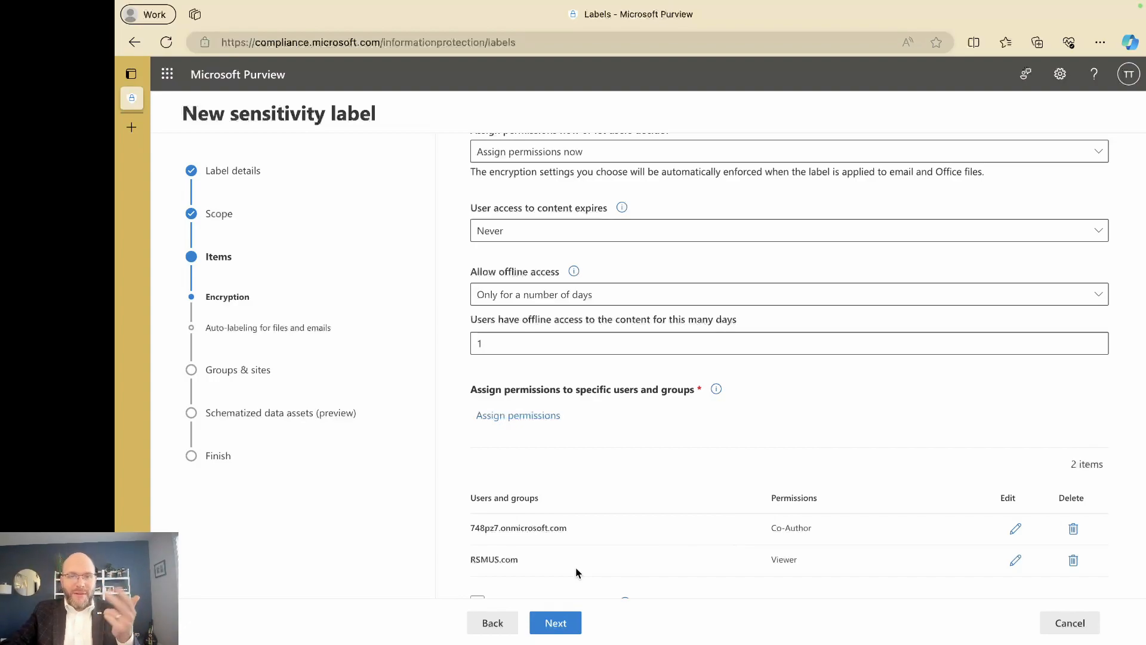
pyautogui.click(565, 621)
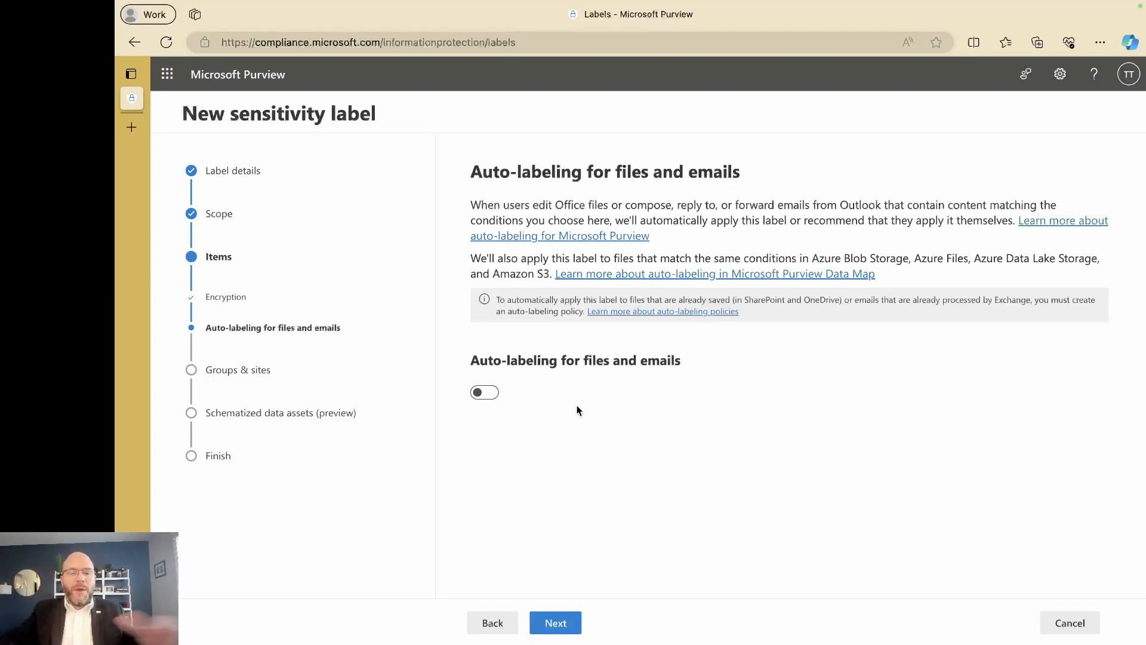
pyautogui.click(547, 621)
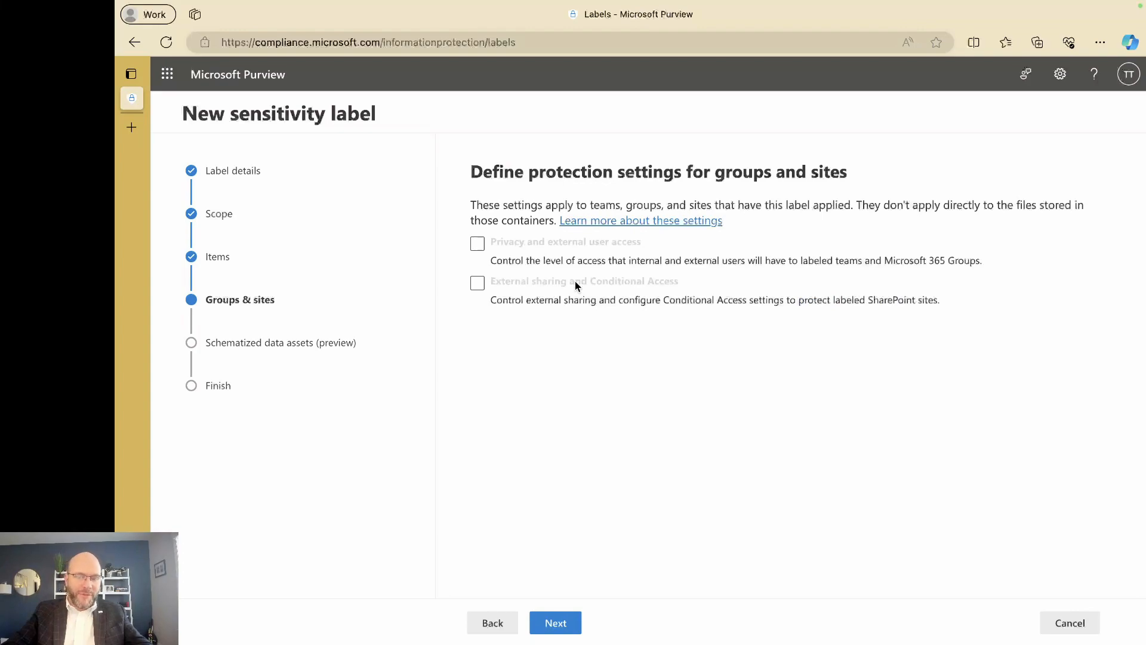
pyautogui.click(560, 625)
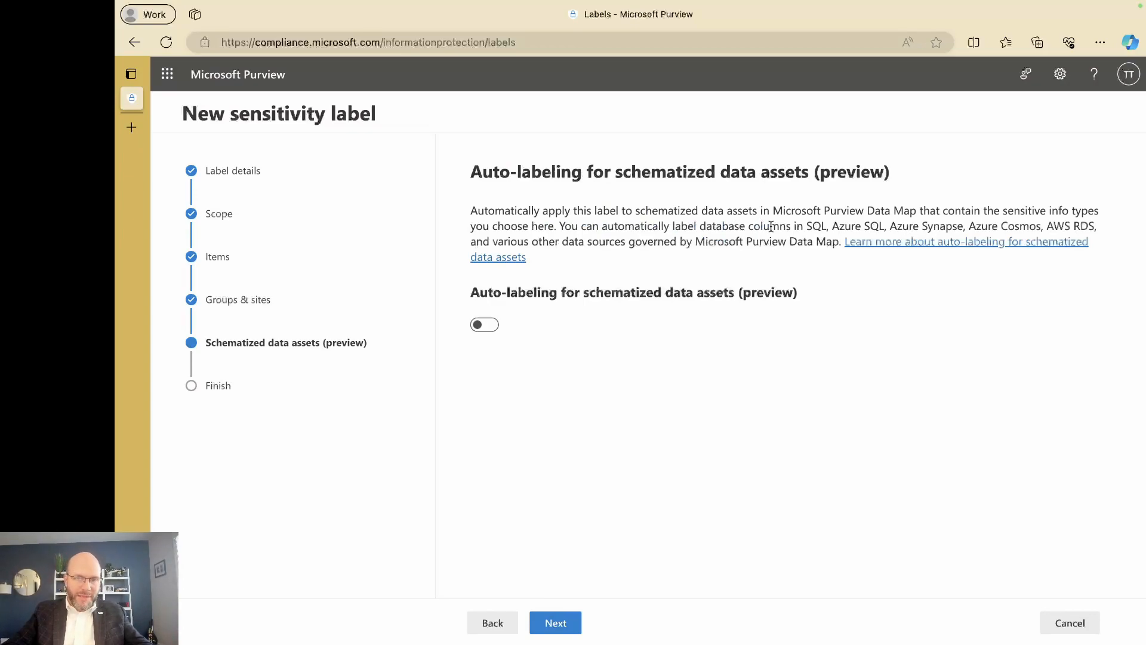
pyautogui.click(549, 622)
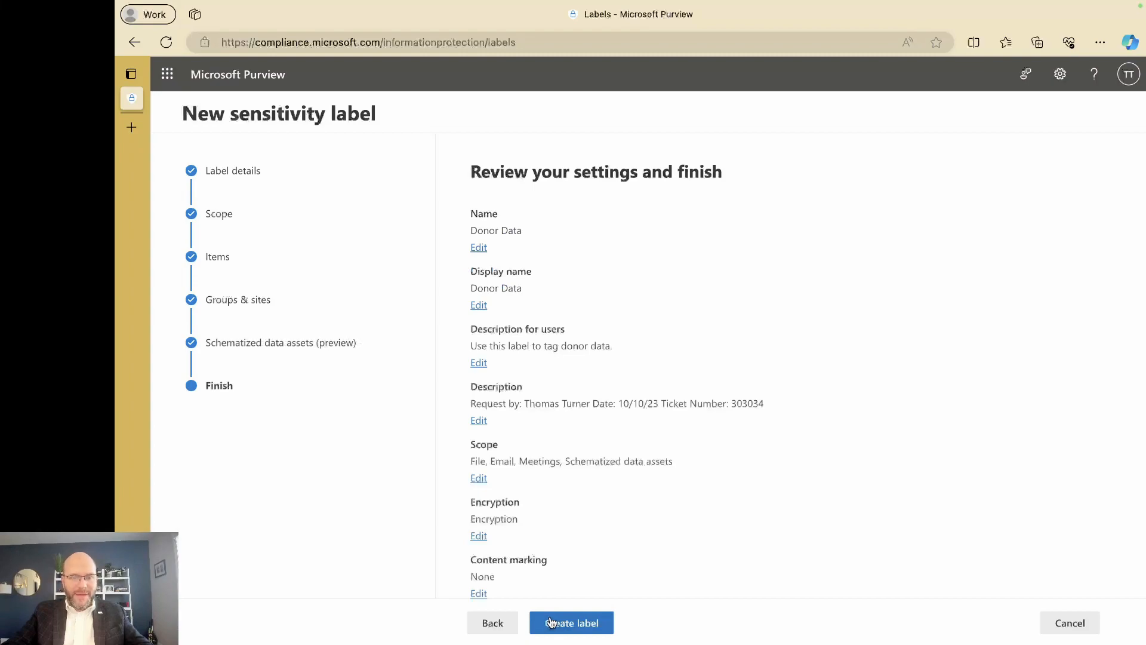
# Review the settings, create the label, and choose not to create a policy yet before closing the wizard.
pyautogui.scroll(-3, 563, 456)
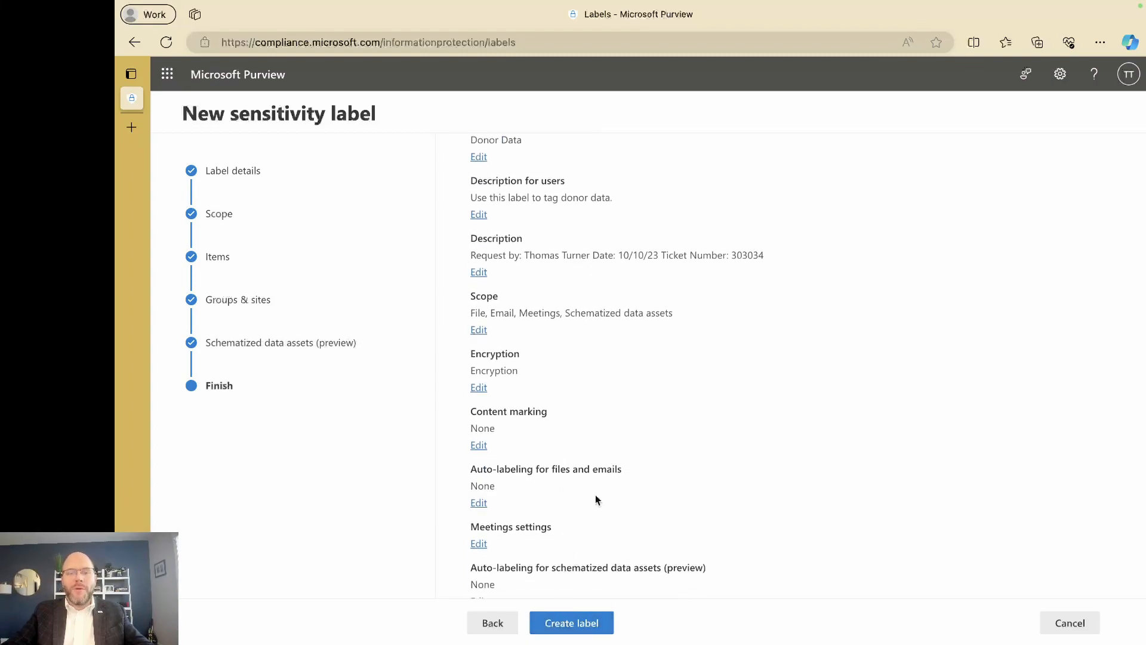
pyautogui.scroll(3, 593, 480)
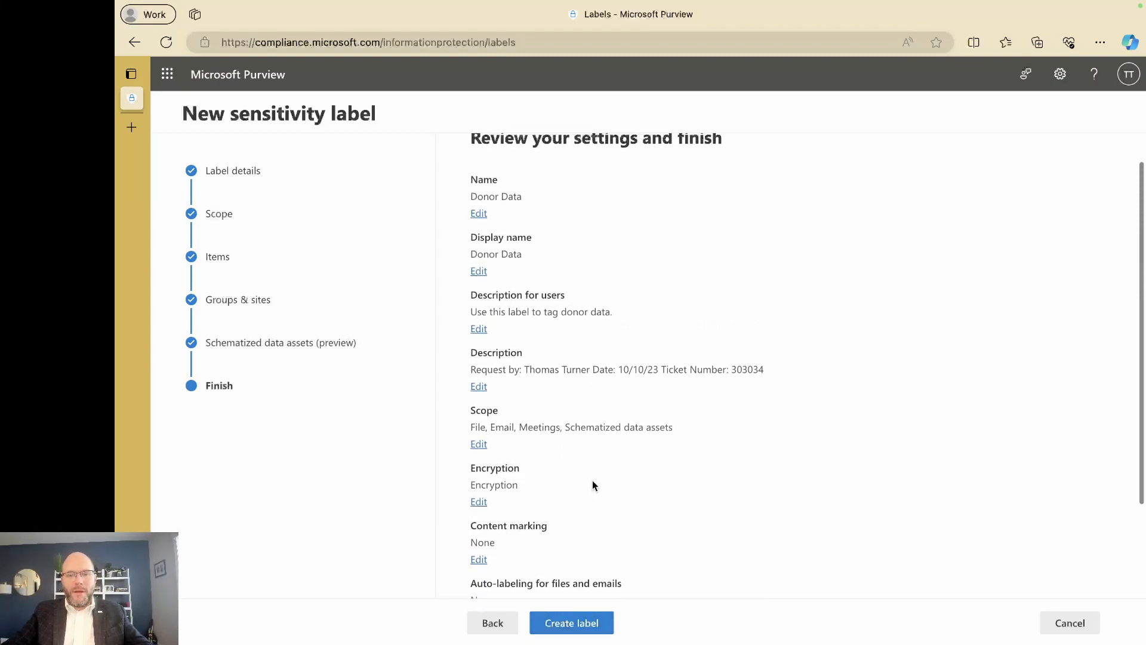
pyautogui.click(570, 625)
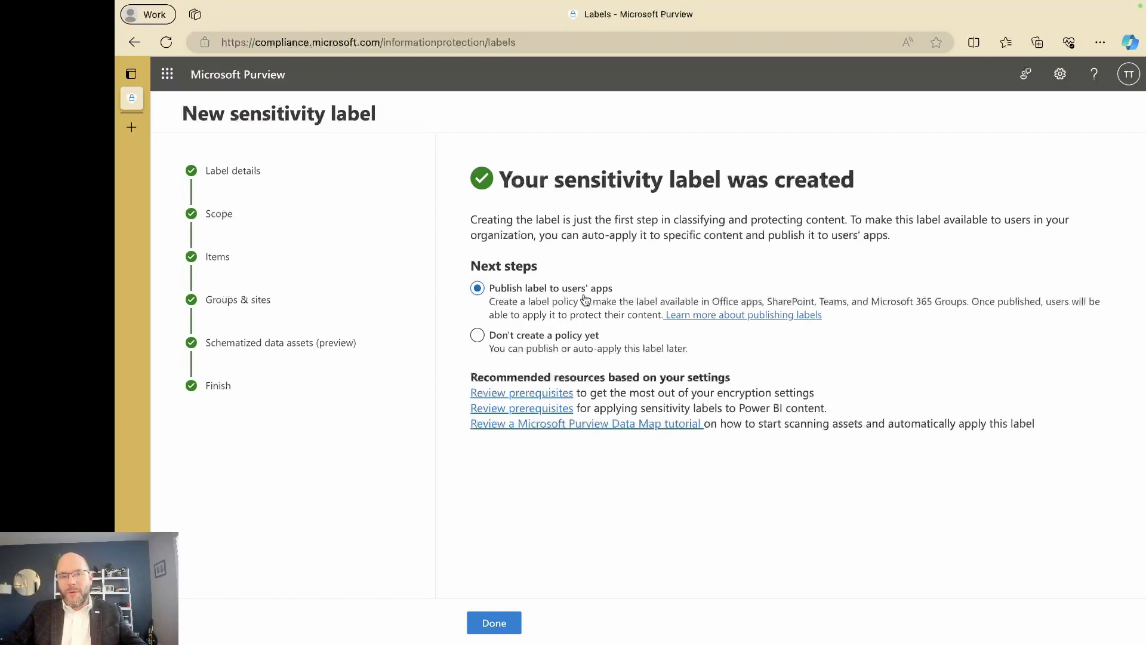
pyautogui.click(530, 347)
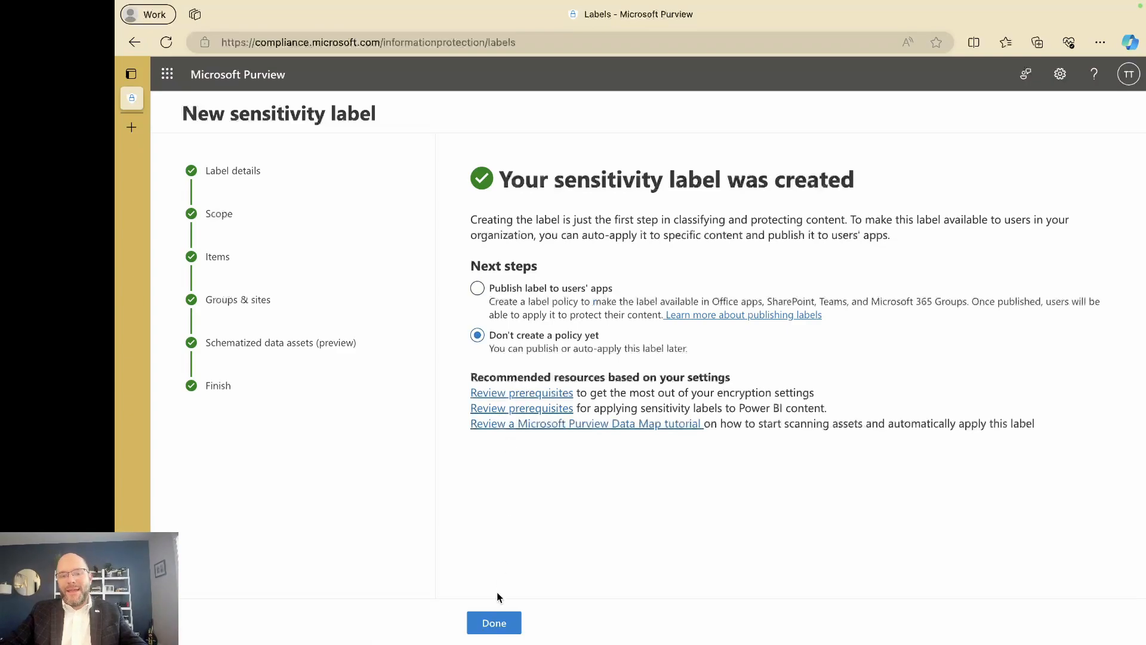
pyautogui.click(496, 621)
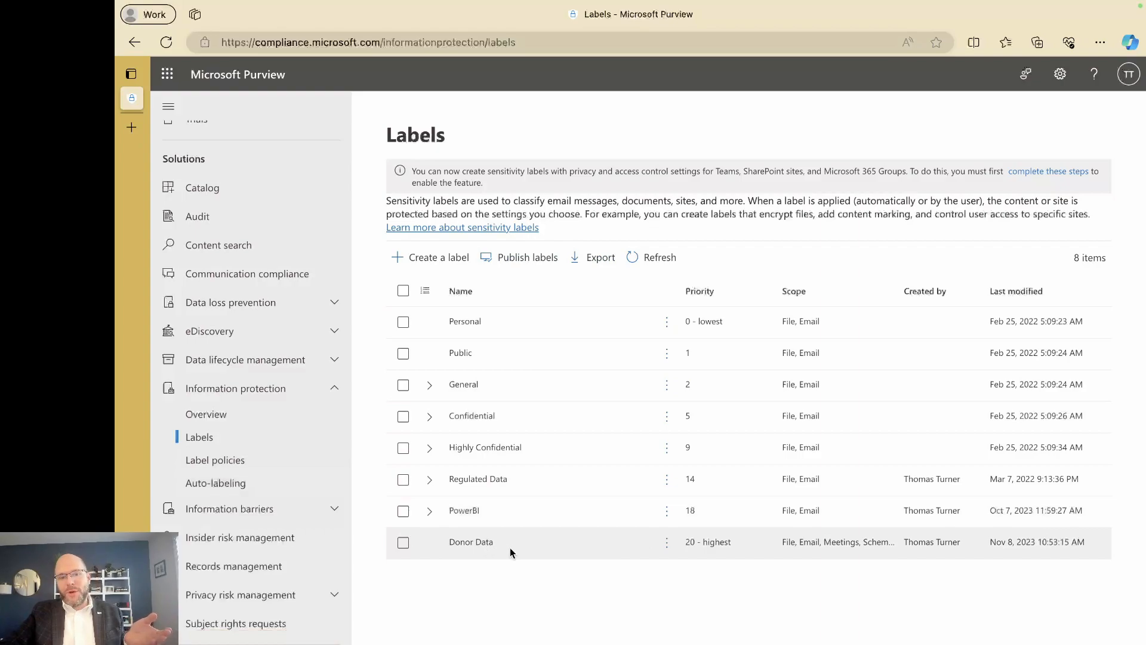
# Start publishing a new label policy and select the Donor Data label to publish.
pyautogui.click(232, 468)
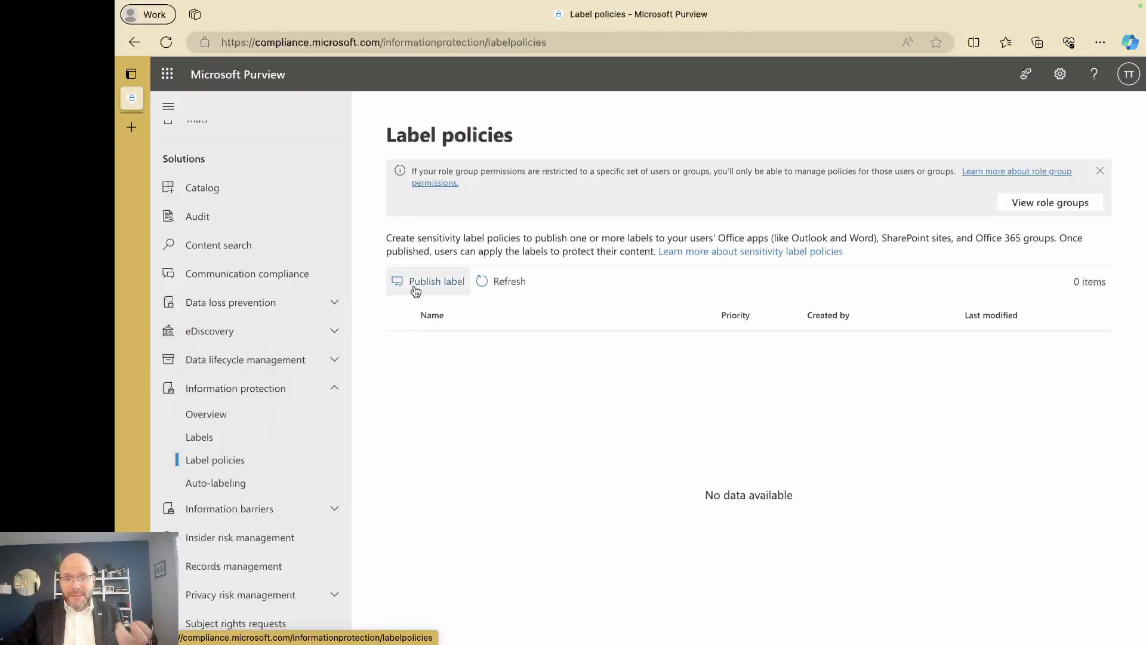
pyautogui.click(432, 281)
pyautogui.click(525, 279)
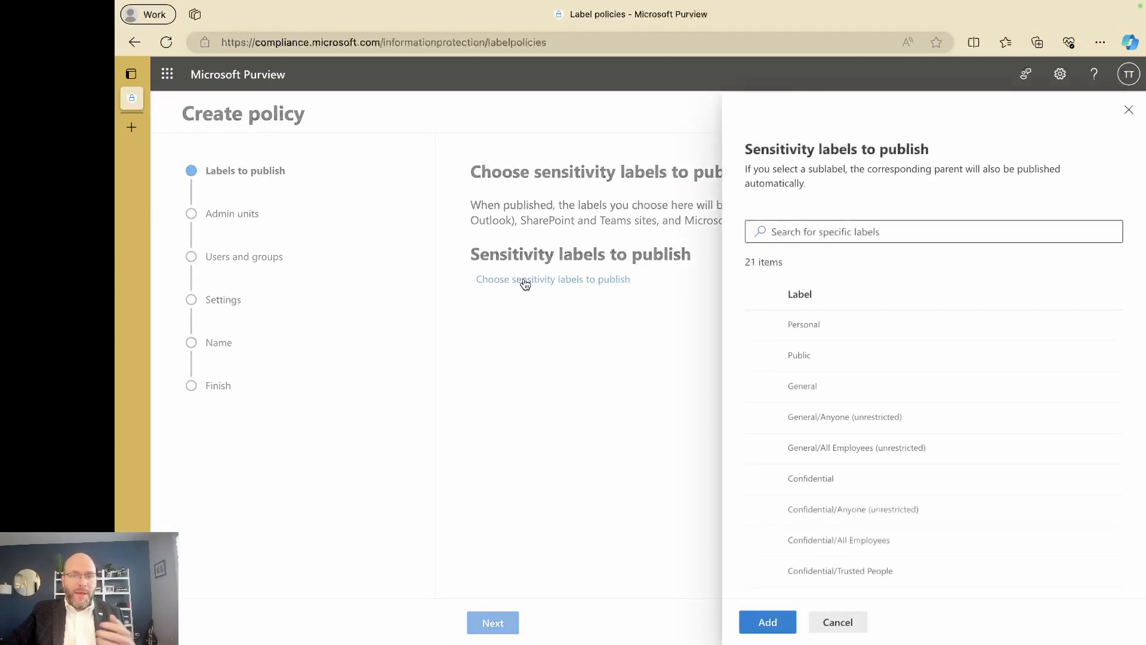
pyautogui.scroll(-6, 816, 353)
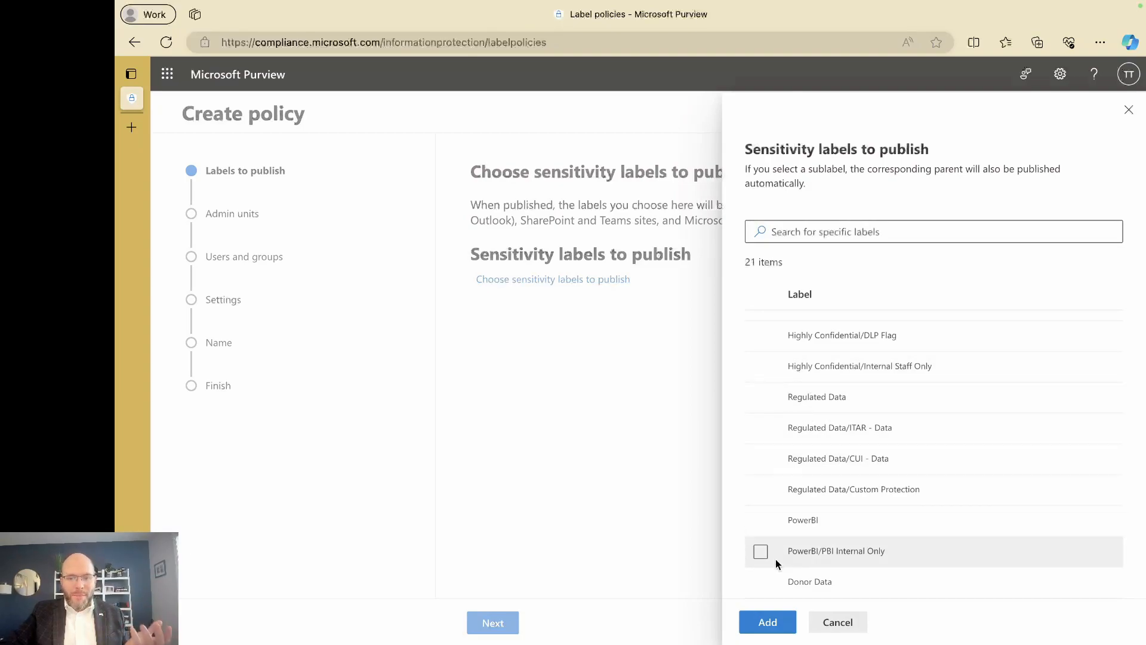
pyautogui.click(760, 584)
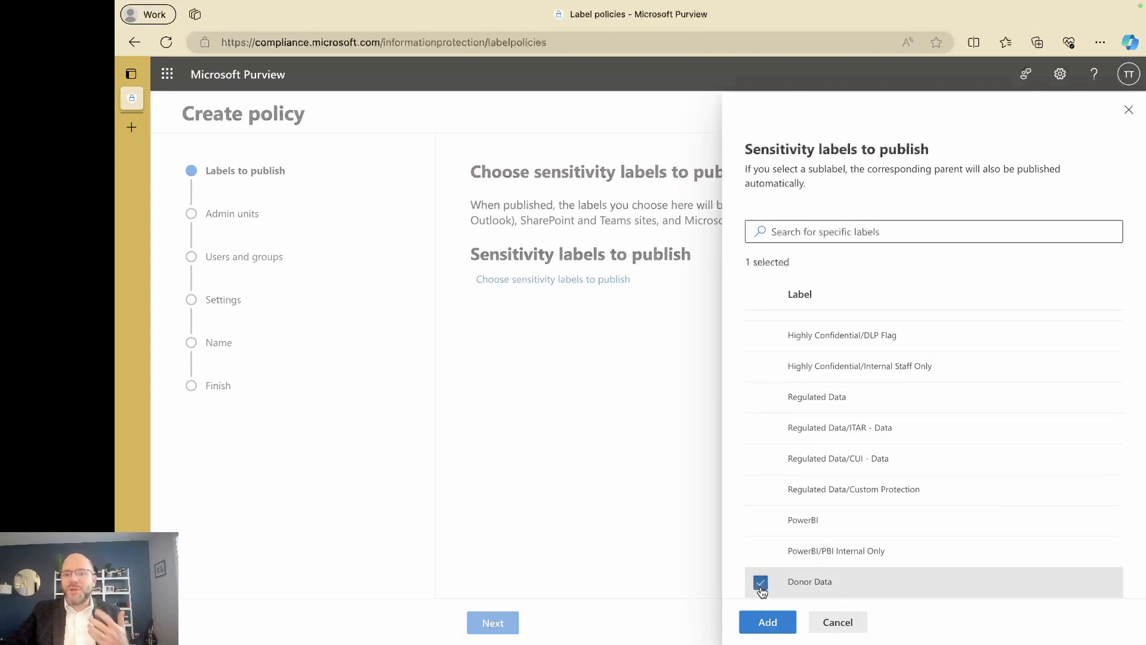
pyautogui.click(767, 623)
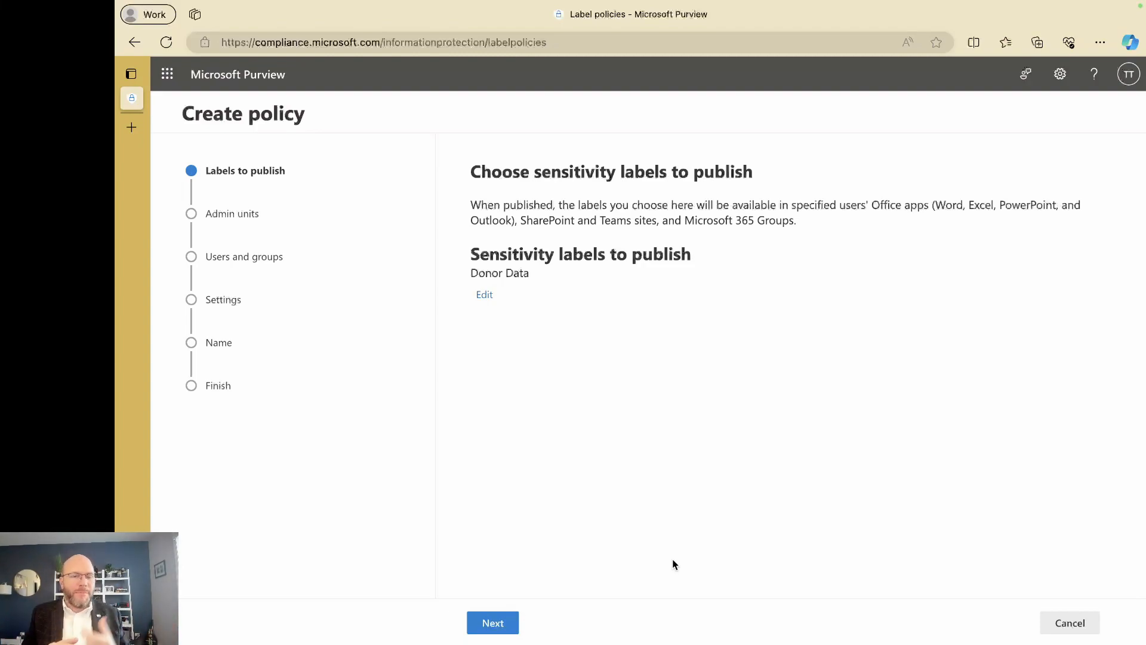
# Keep the full directory as admin units for the policy and continue to users and groups.
pyautogui.click(493, 623)
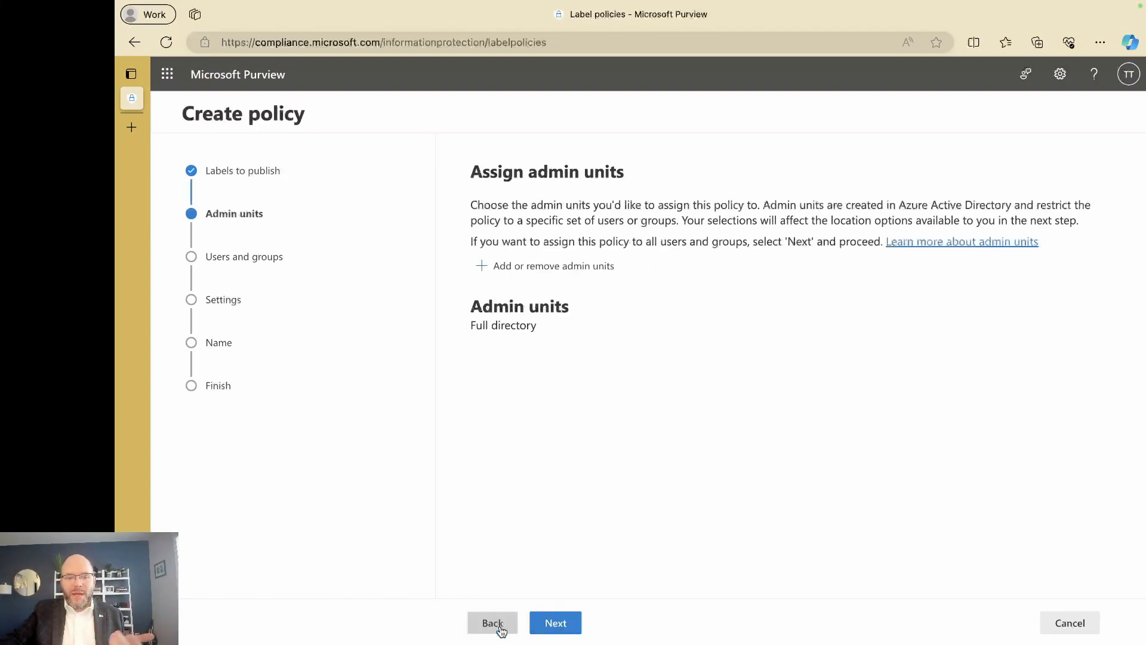
pyautogui.click(515, 270)
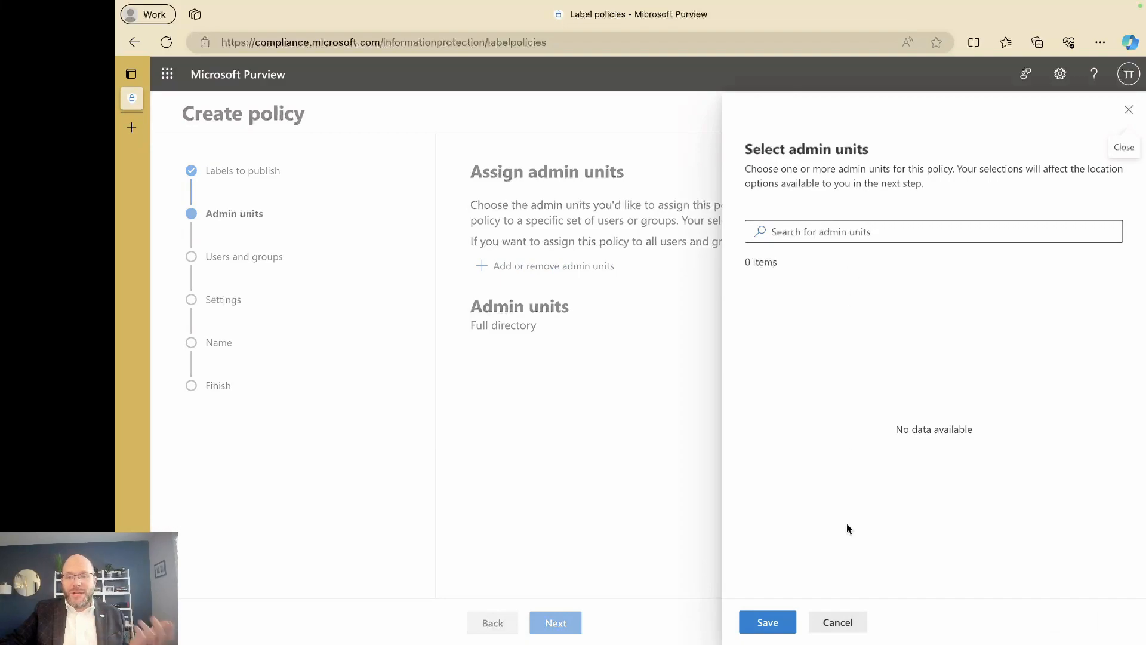
pyautogui.click(838, 623)
pyautogui.click(547, 623)
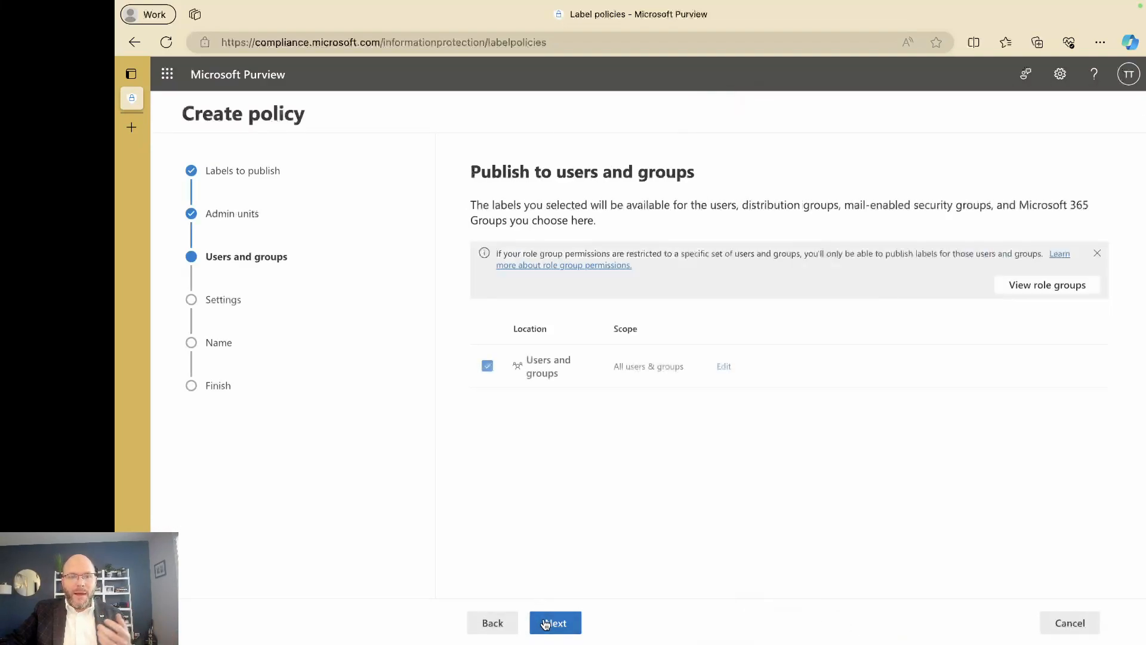
# Explore scoping the policy to specific users and groups, keeping it published to all users and groups.
pyautogui.click(560, 361)
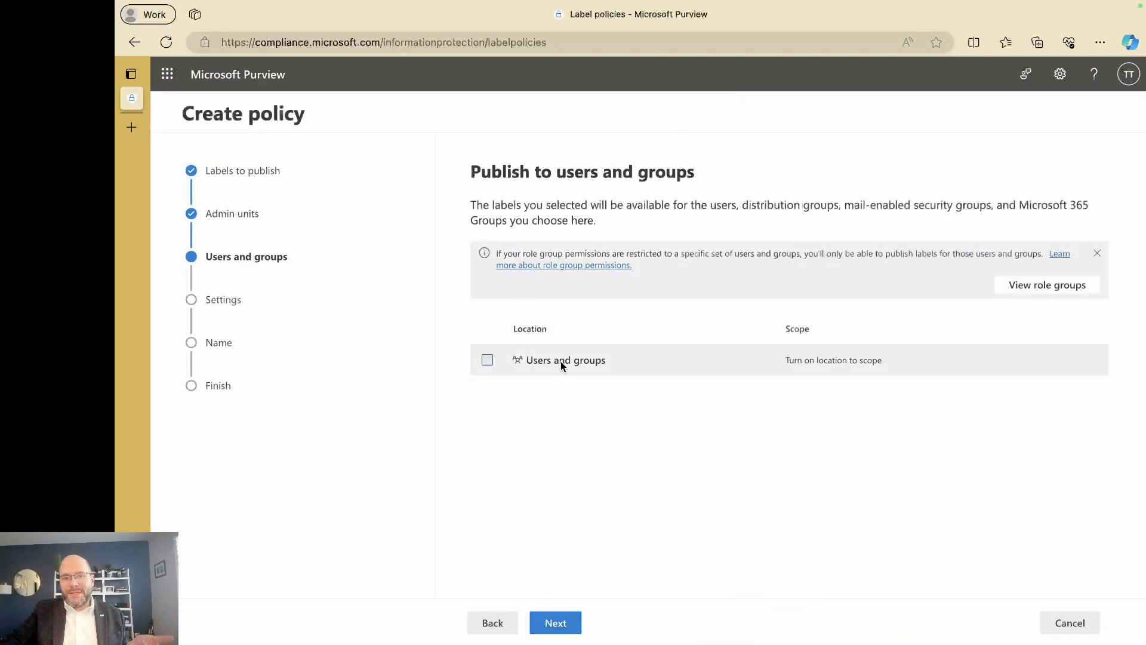
pyautogui.click(561, 361)
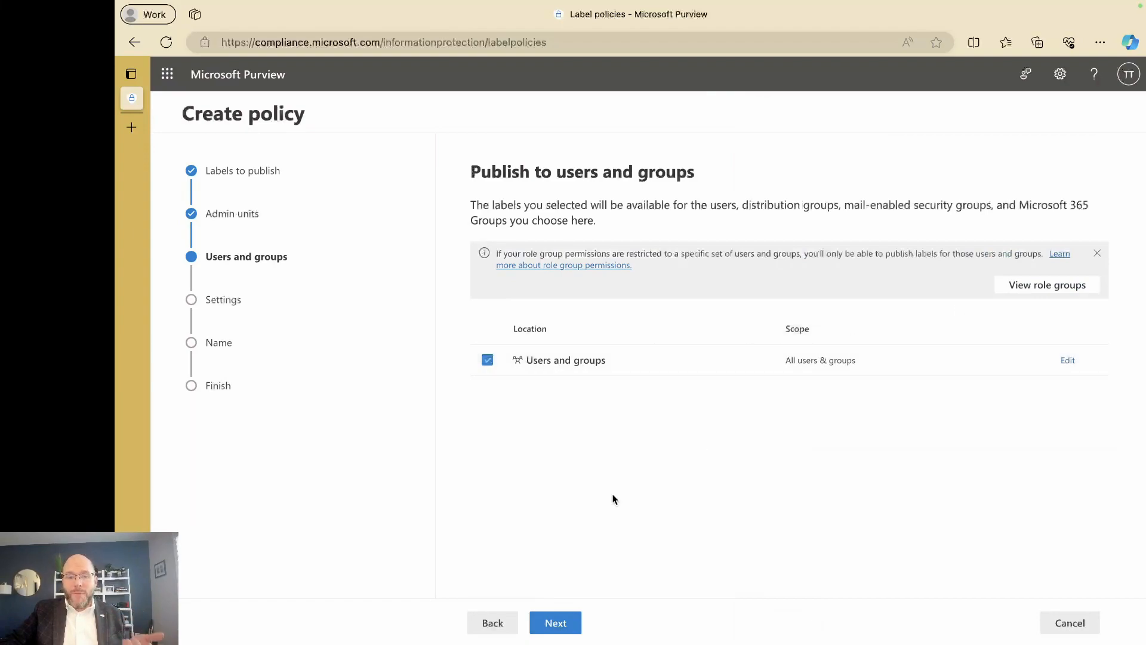
pyautogui.click(1069, 362)
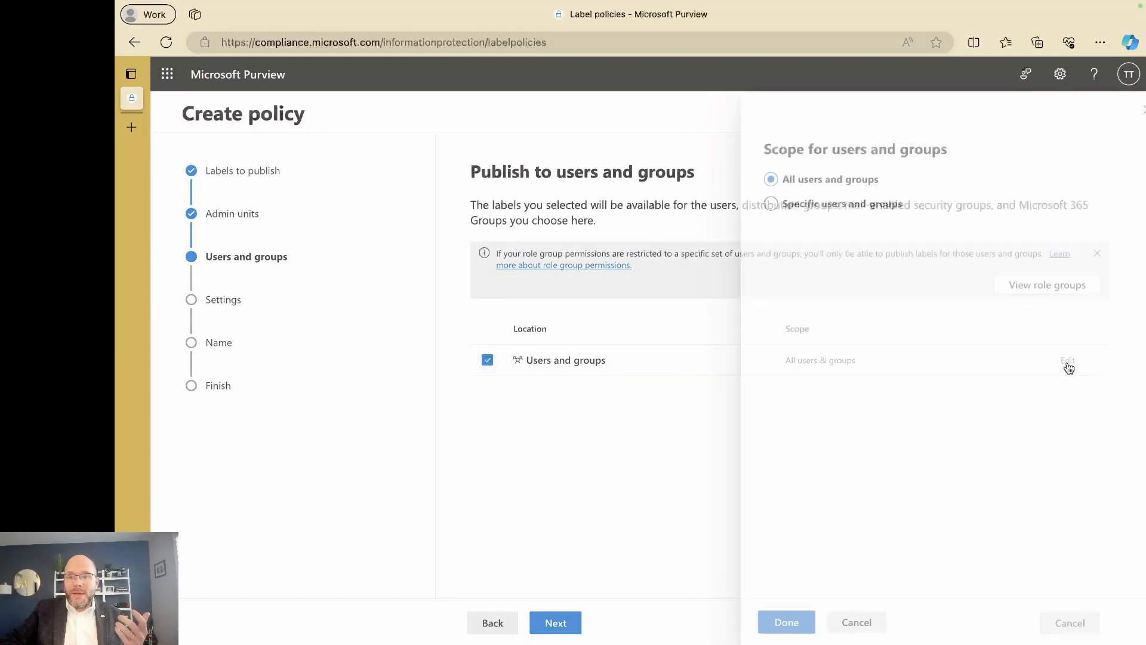
pyautogui.click(789, 204)
pyautogui.click(789, 246)
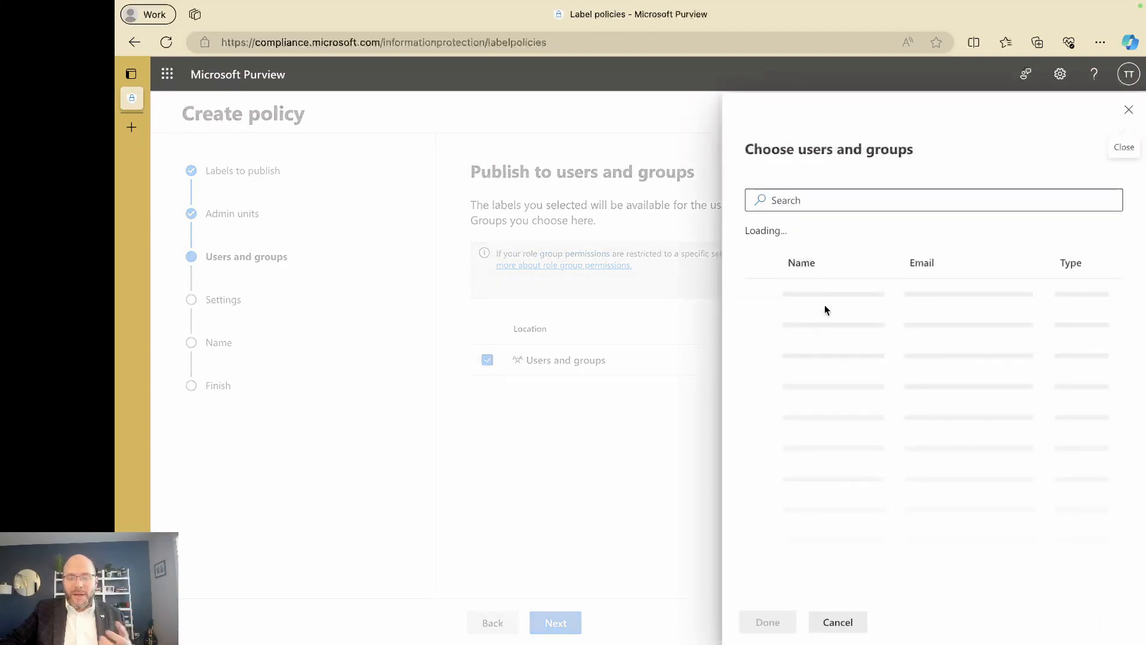
pyautogui.scroll(-3, 813, 373)
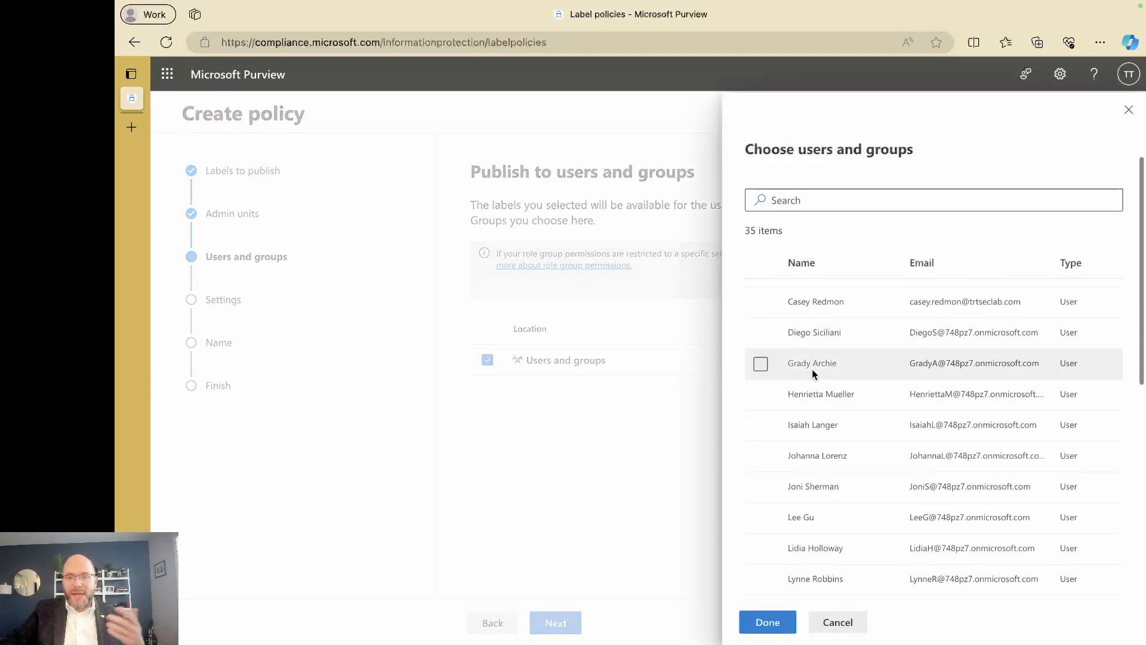
pyautogui.click(836, 623)
pyautogui.click(835, 622)
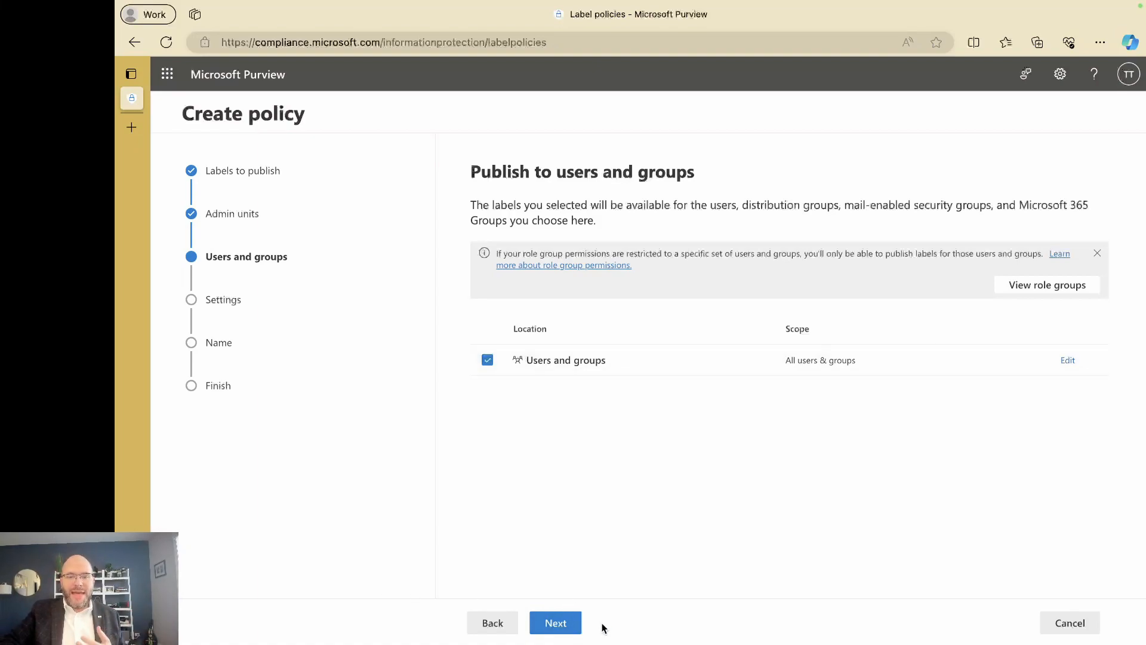
# Advance to the policy settings page and continue without enabling any of the policy settings.
pyautogui.click(539, 621)
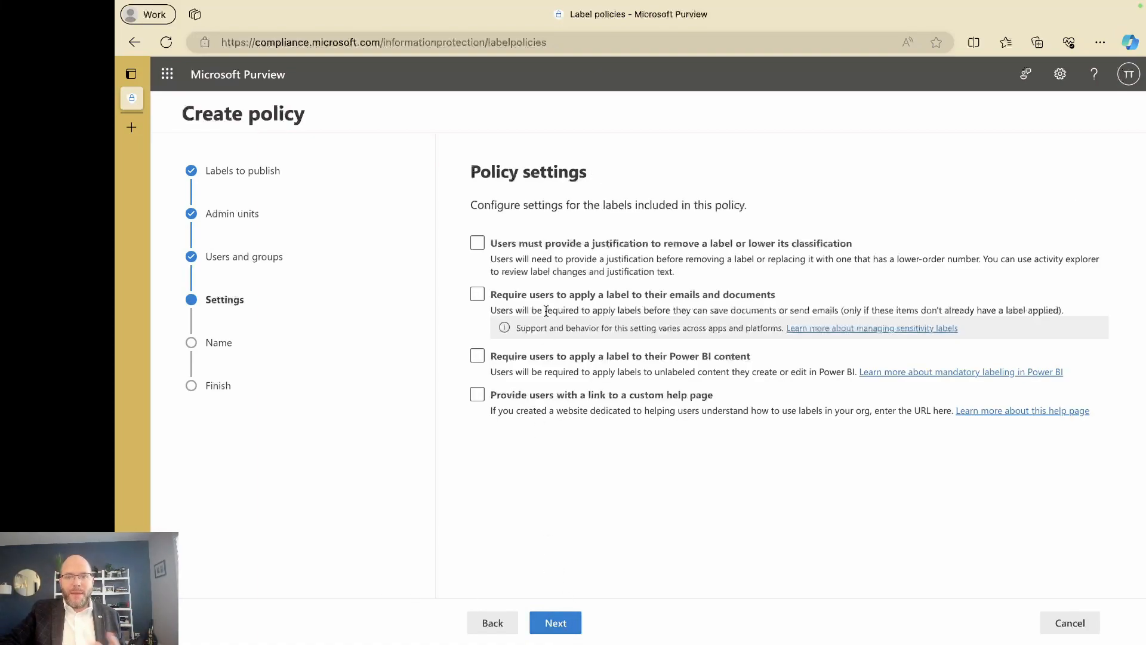
pyautogui.click(541, 246)
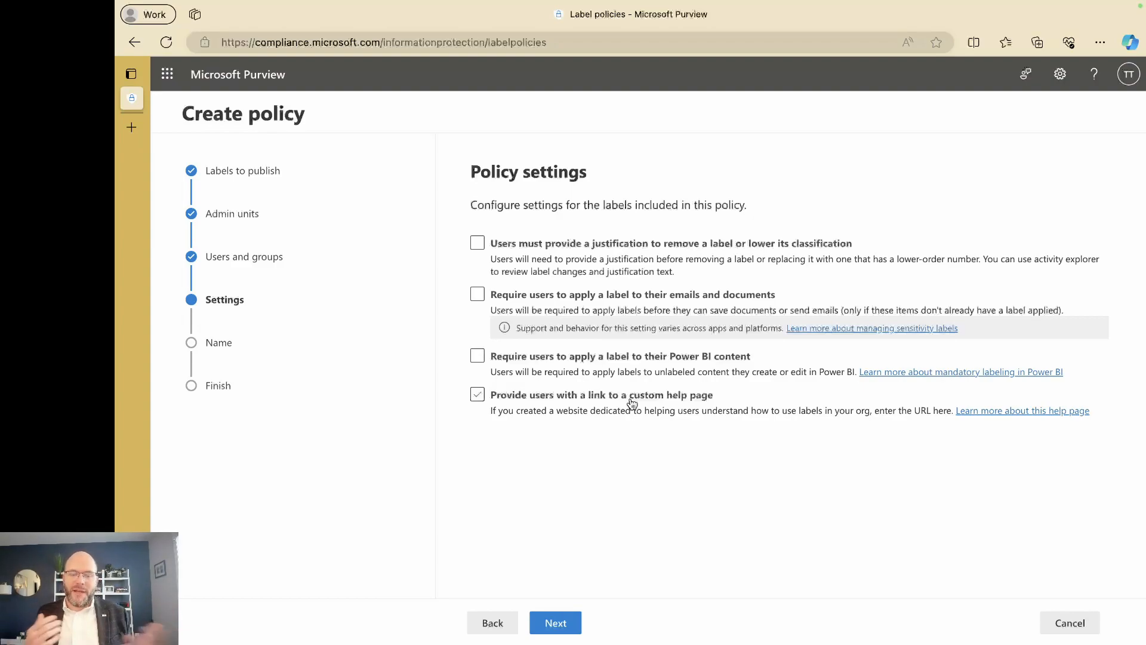
pyautogui.click(553, 622)
# Keep None as the default label for documents and continue to the email settings.
pyautogui.click(505, 356)
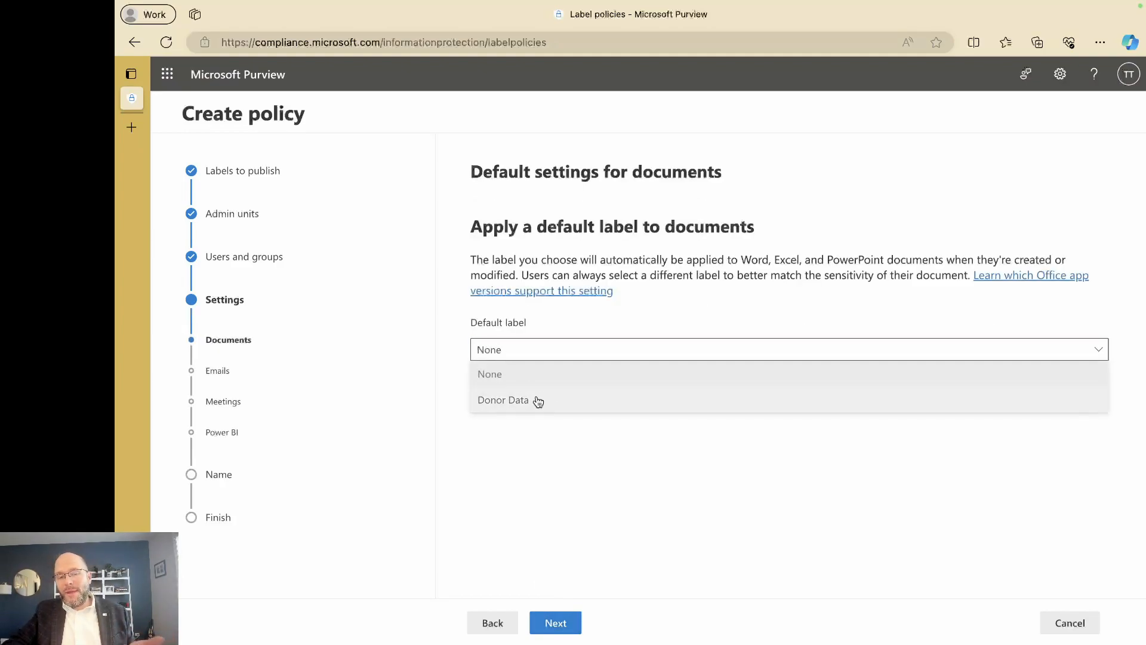
pyautogui.click(520, 376)
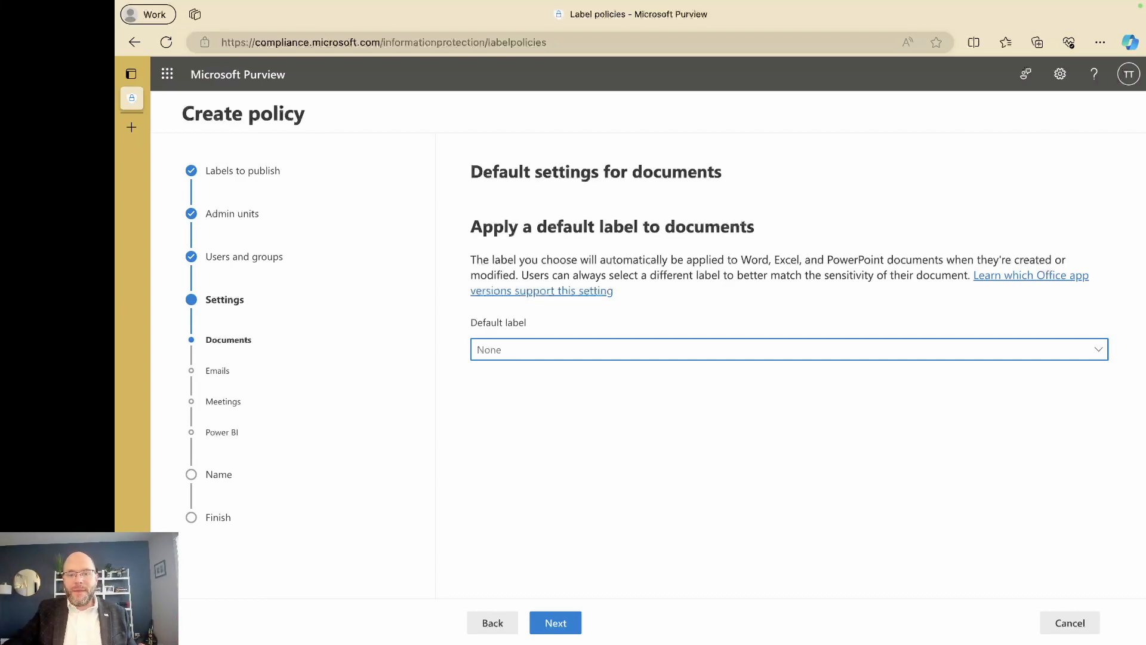
pyautogui.click(555, 623)
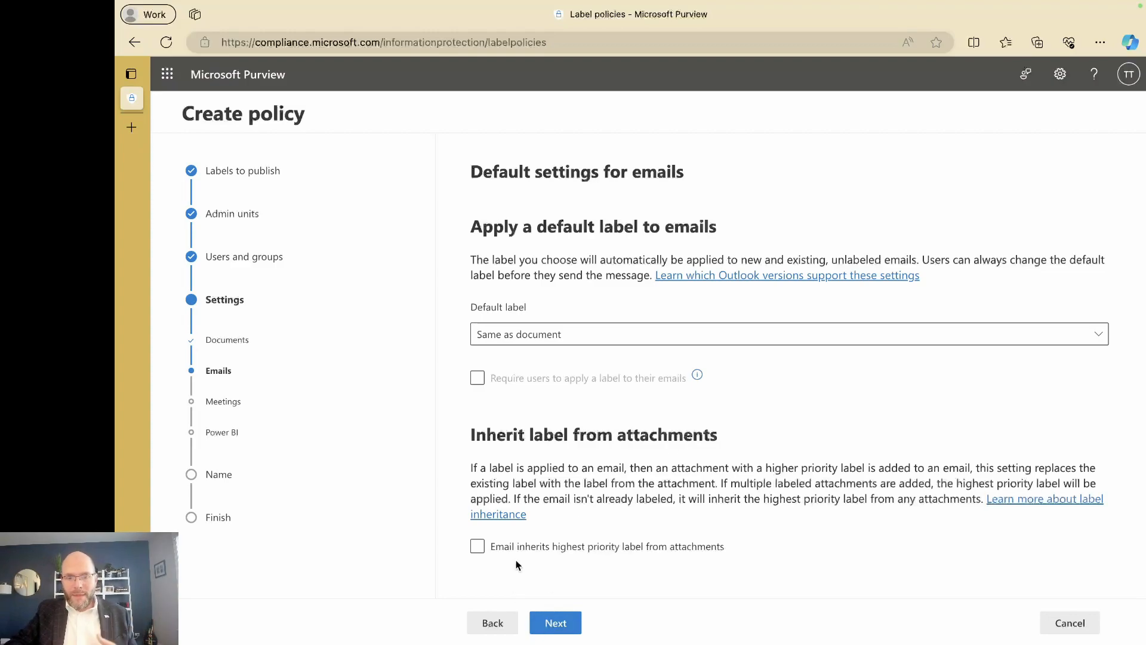
# Leave email attachment label inheritance cleared and keep the email, meeting and Power BI defaults, continuing to naming.
pyautogui.click(702, 548)
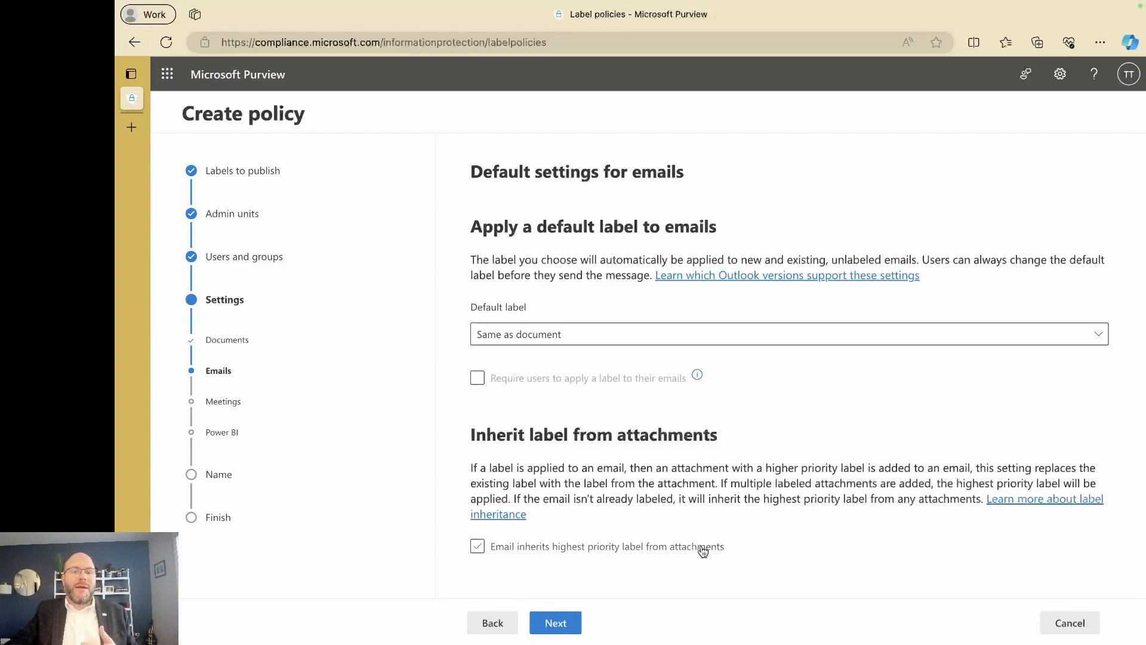
pyautogui.click(714, 547)
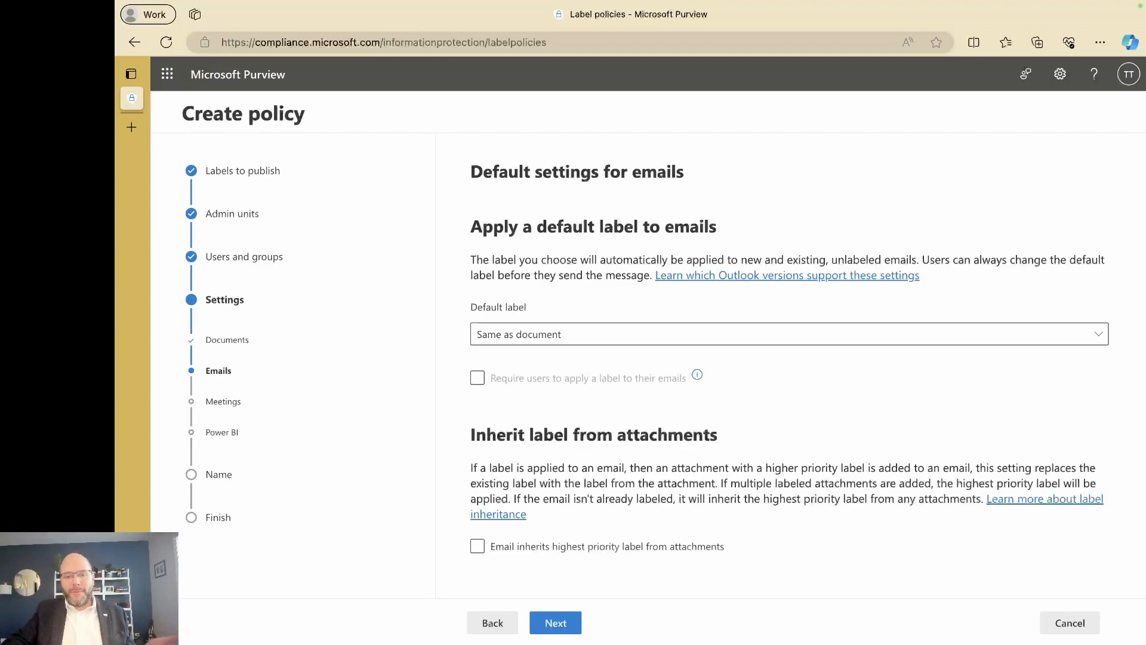
pyautogui.click(556, 623)
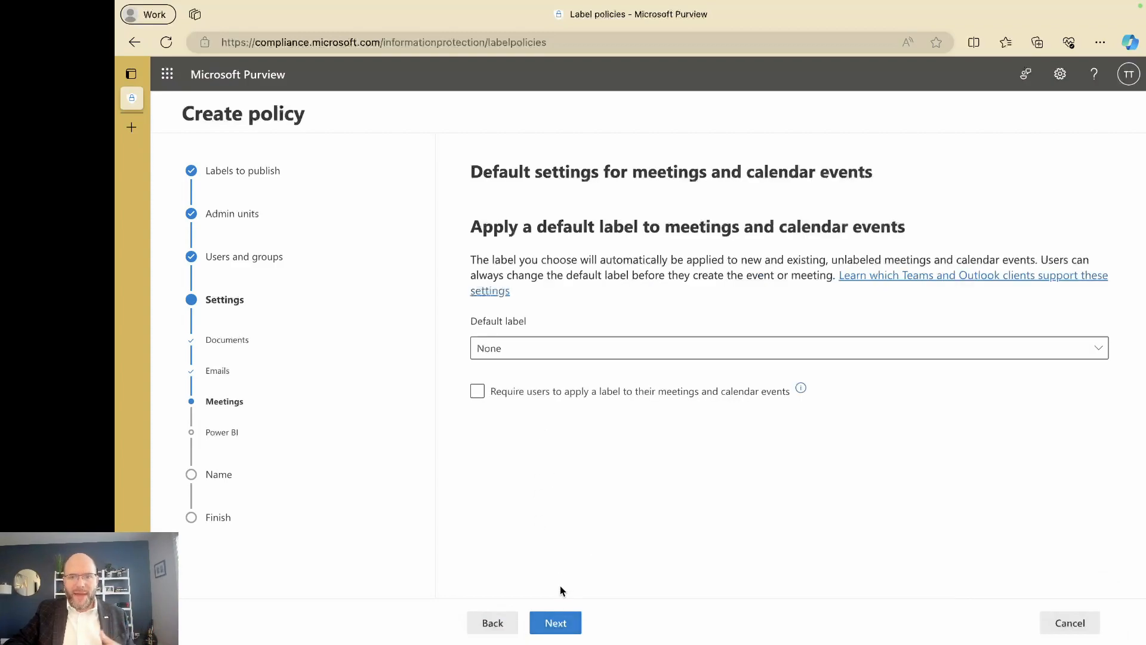
pyautogui.click(557, 624)
pyautogui.click(558, 624)
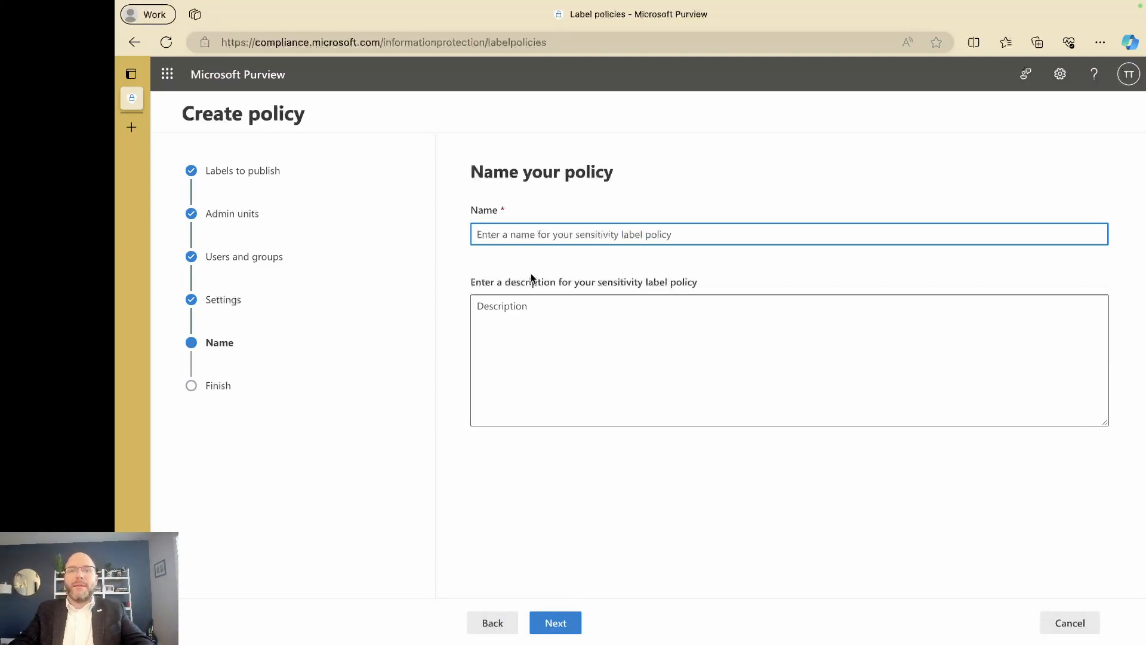
# Name the policy Donor Data Policy, review it, and submit it.
pyautogui.write('Donor d')
pyautogui.write('ata Po')
pyautogui.write('ilcy')
pyautogui.press('BackSpace')
pyautogui.press('BackSpace')
pyautogui.press('BackSpace')
pyautogui.press('BackSpace')
pyautogui.press('BackSpace')
pyautogui.write('olicy')
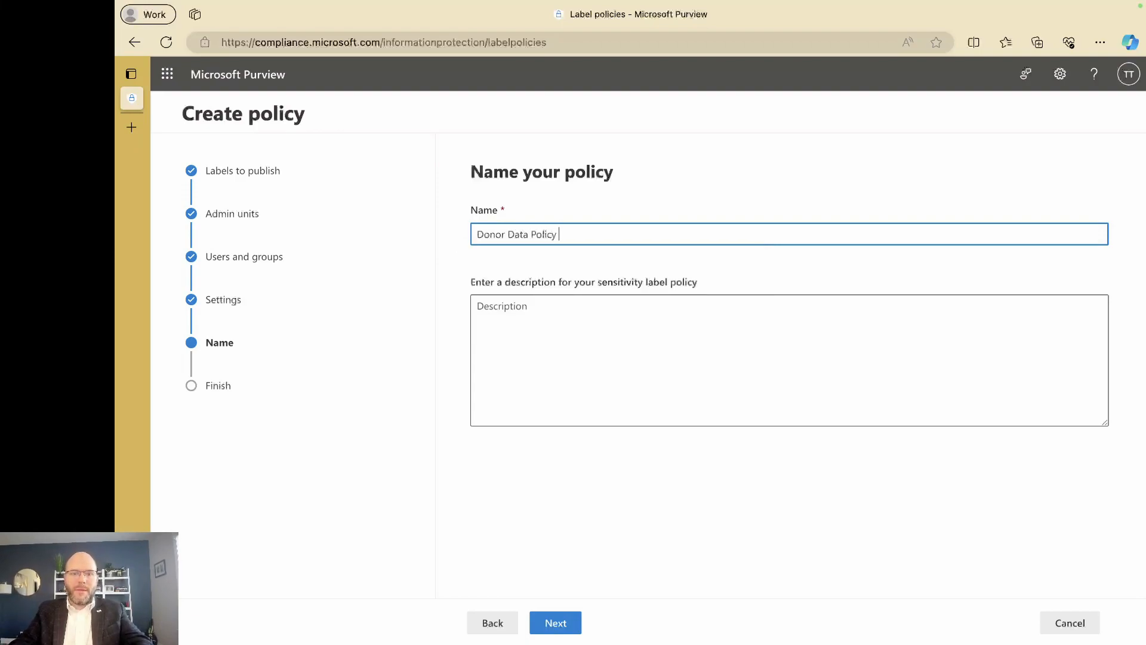
pyautogui.click(566, 623)
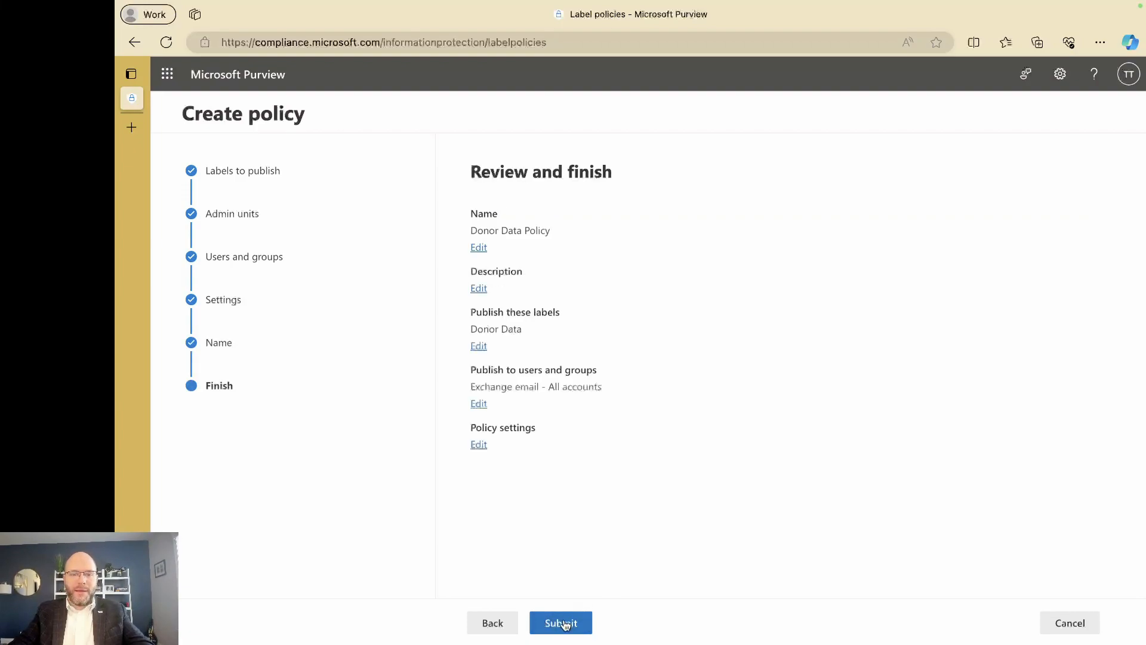
pyautogui.click(565, 624)
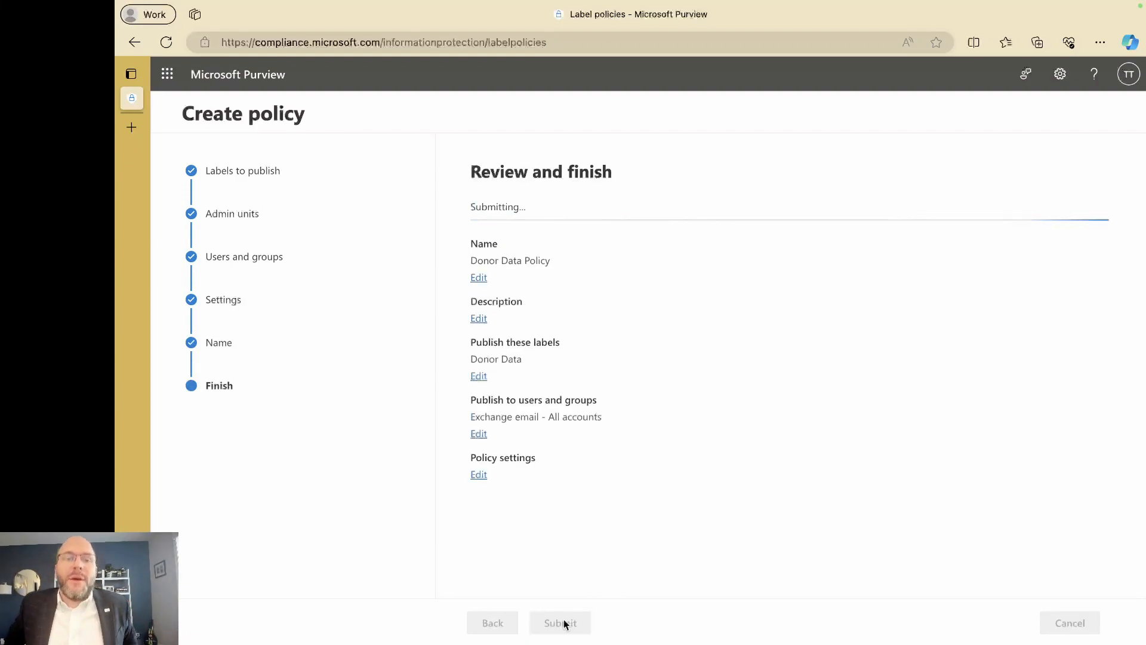